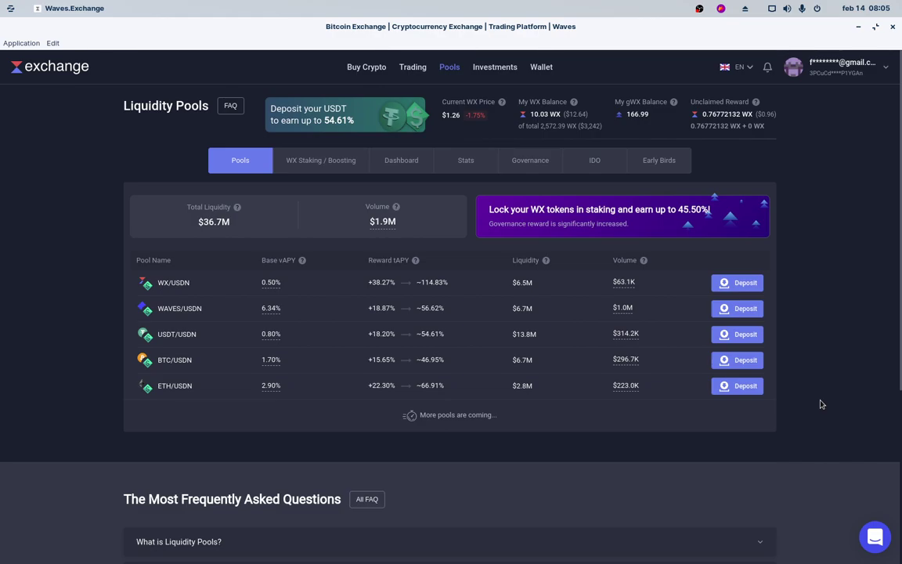
Switch to the APY STAKING STABLECOINS spreadsheet and review the APY, assets and APR entries for Anchor Protocol, Midas Investments and Waves Exchange
key("alt+Tab")
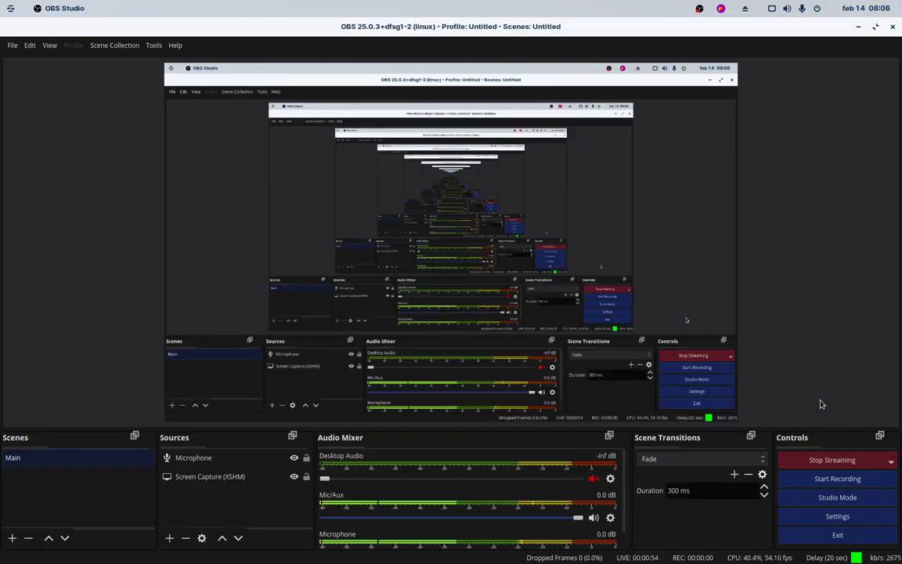
key("alt+Tab")
key("alt+Tab")
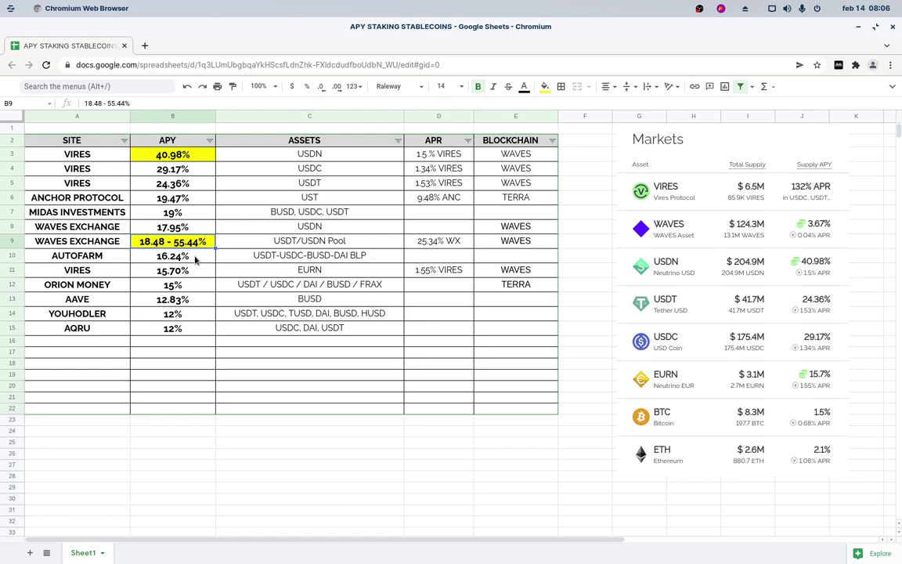
left_click(169, 378)
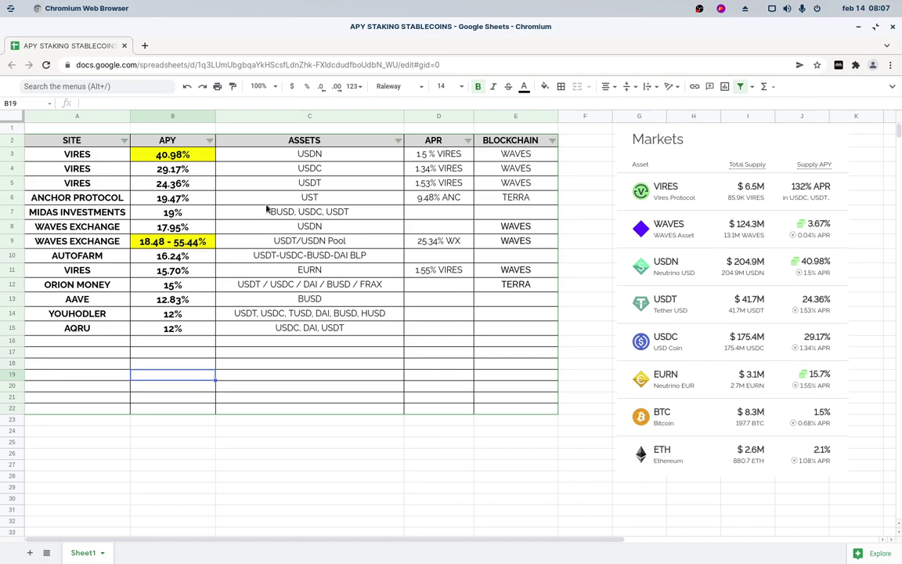
left_click(313, 198)
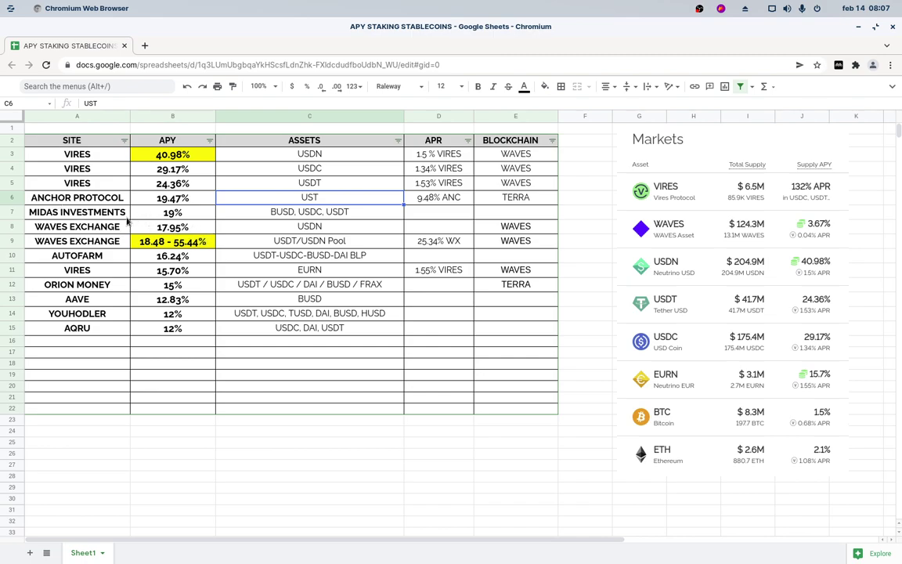
left_click(180, 214)
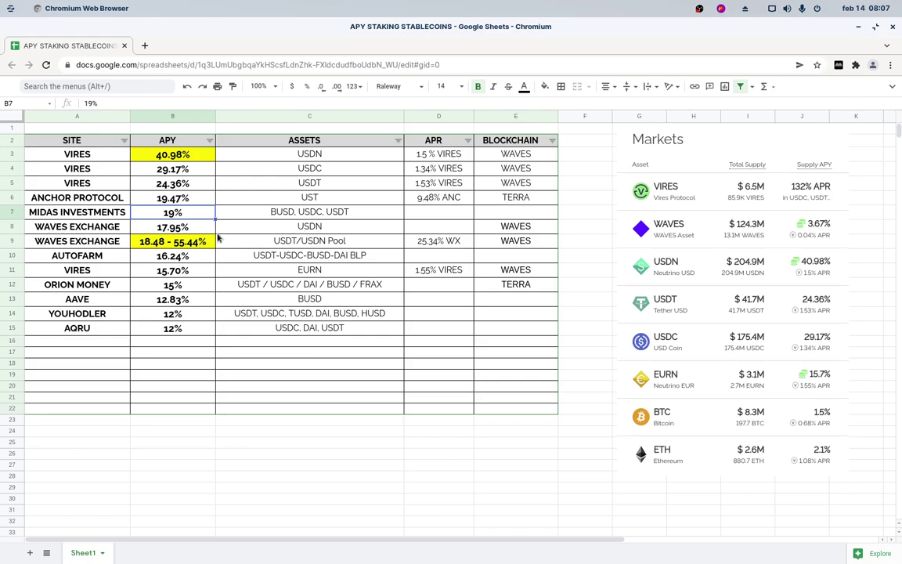
left_click(195, 229)
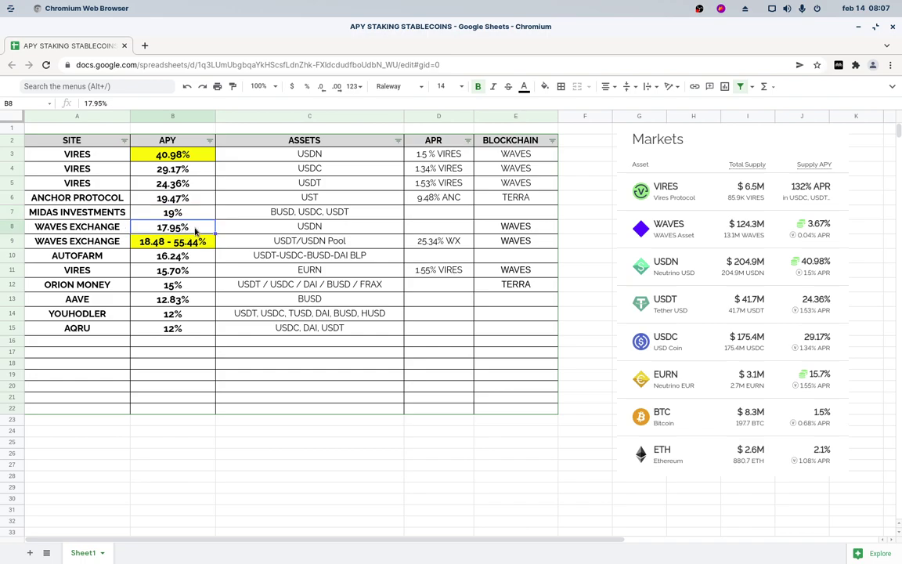
key("Down")
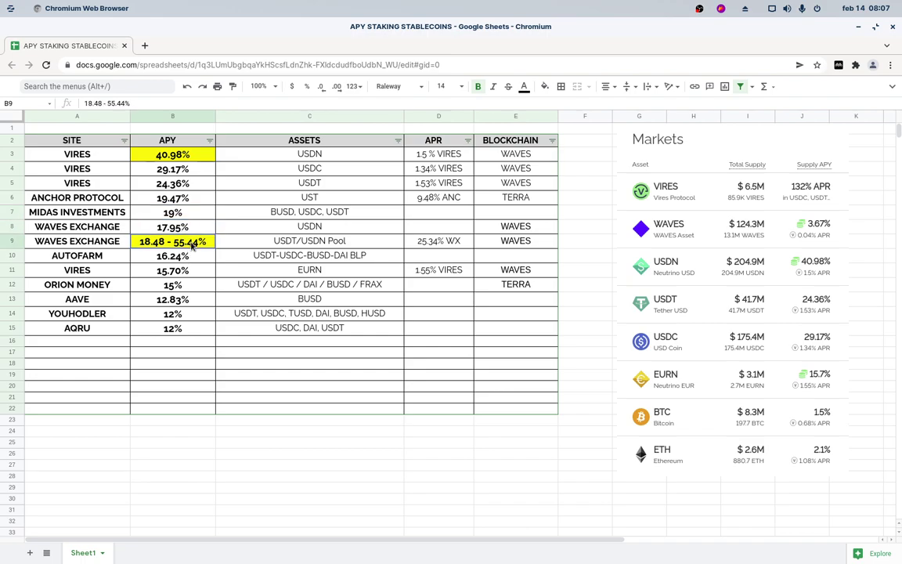
left_click(340, 242)
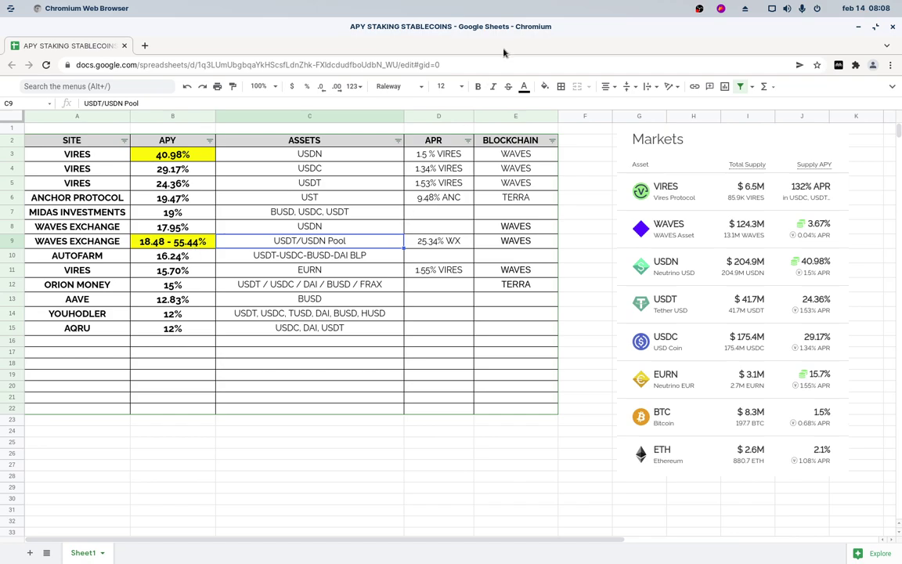
left_click(460, 244)
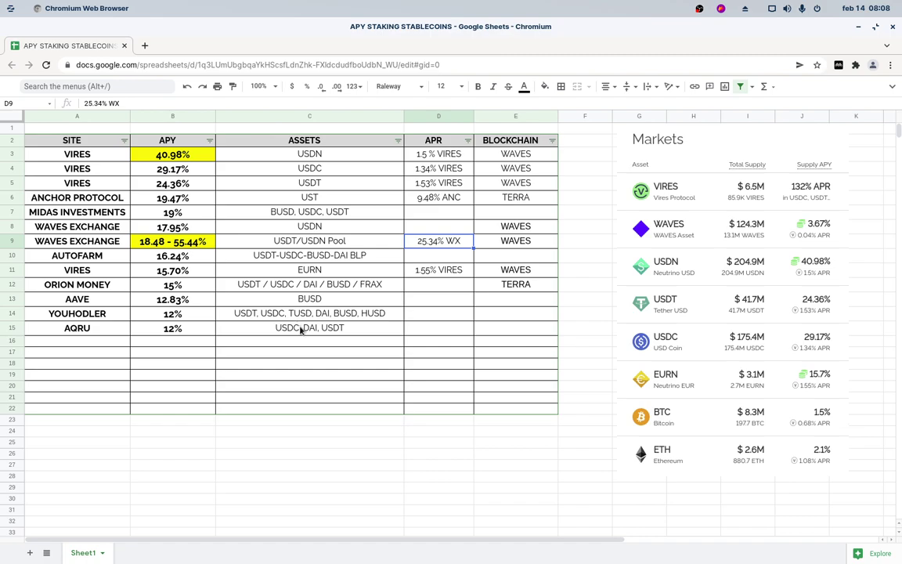
Rename the ASSETS column header in cell C2 to STABLECOINS
left_click(266, 138)
left_click_drag(118, 103, 73, 105)
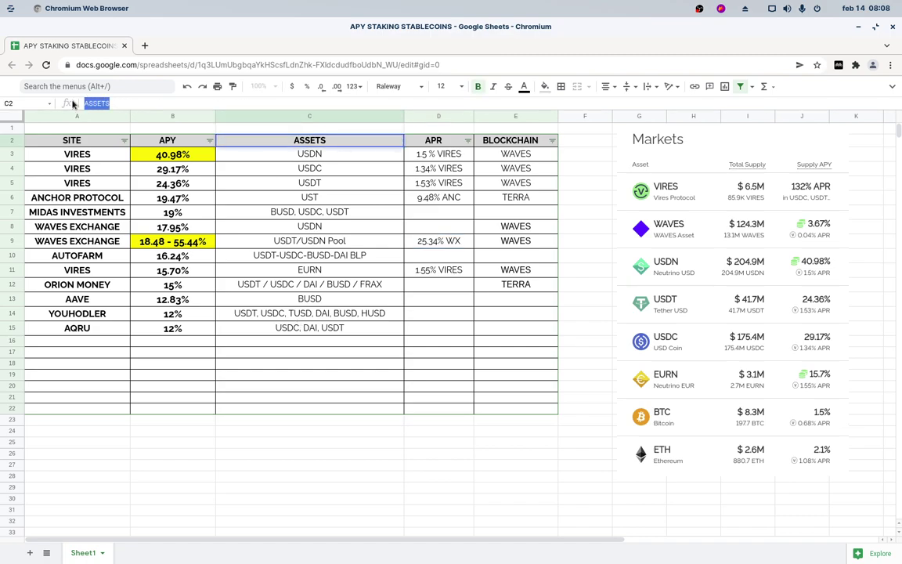
type("STABL")
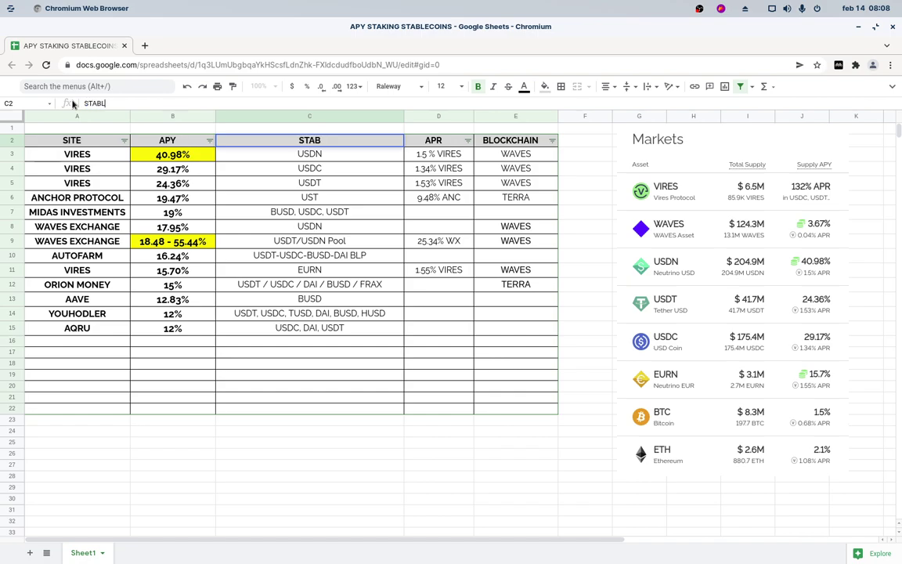
type("ECOINS")
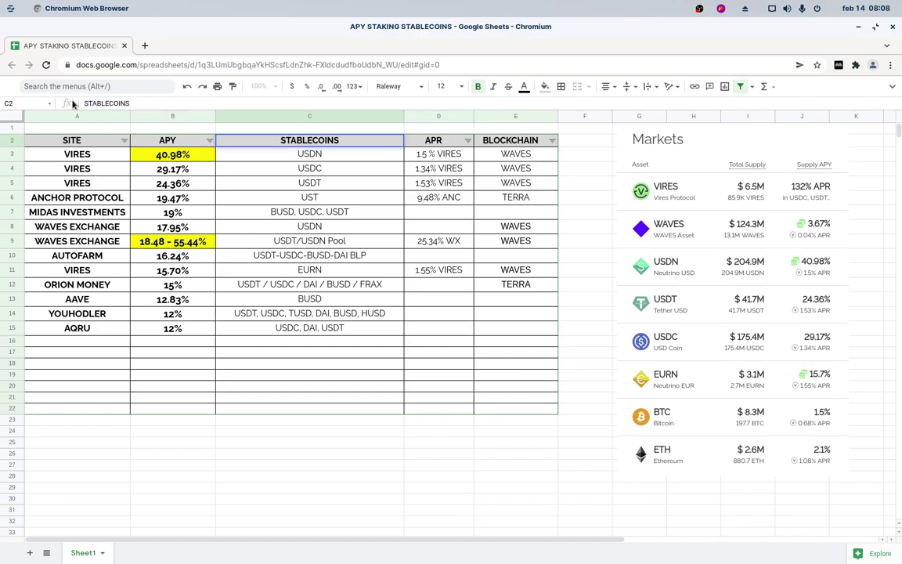
key("Return")
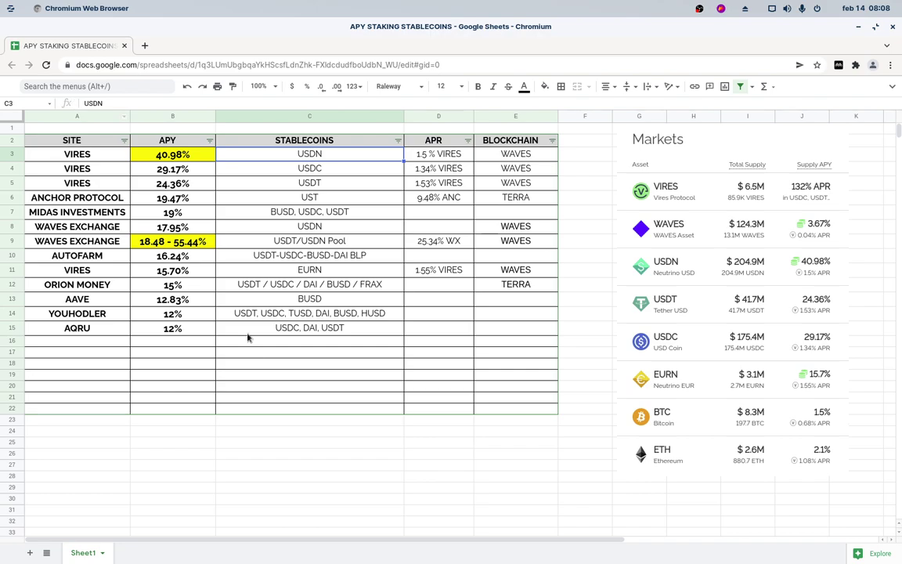
left_click(302, 365)
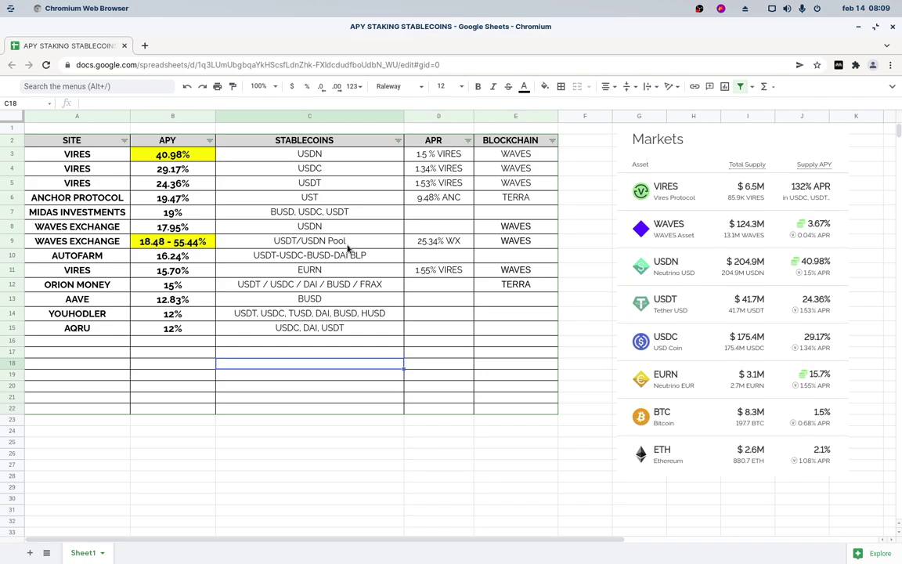
Move the Markets image closer to the APY table and deselect it
left_click(744, 298)
left_click_drag(744, 297, 711, 302)
left_click(841, 285)
Start a screenshot with the capture tool and frame the APY table together with the Markets image
mouse_move(439, 559)
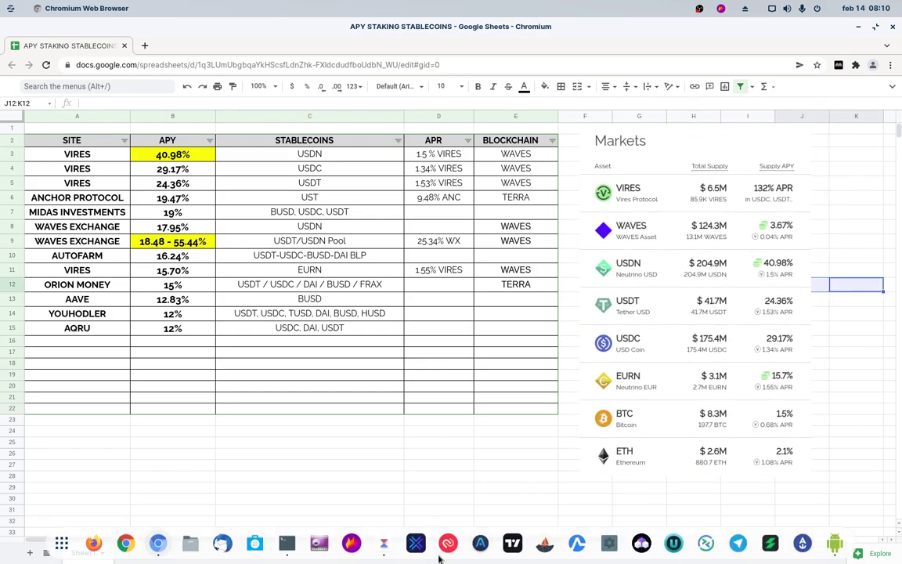
right_click(351, 542)
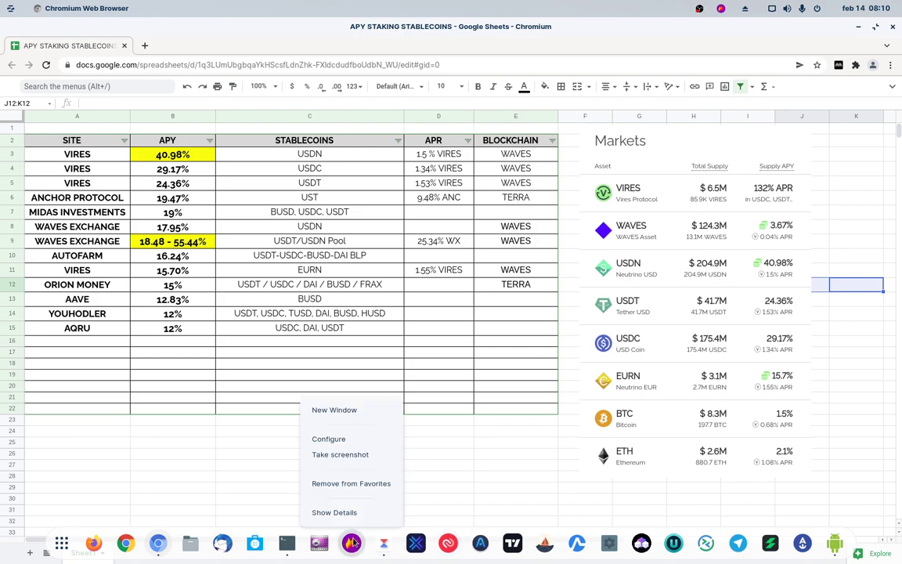
left_click(344, 454)
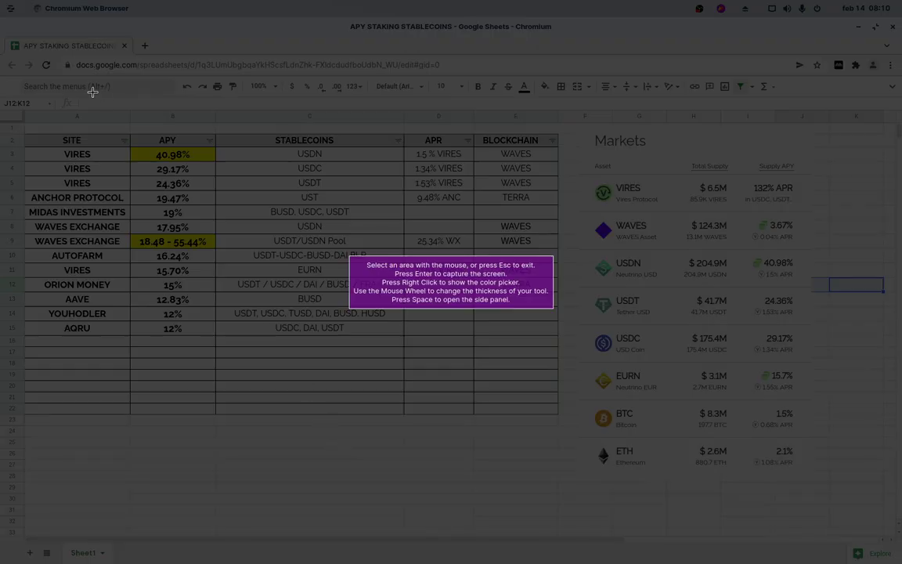
left_click_drag(16, 97, 817, 518)
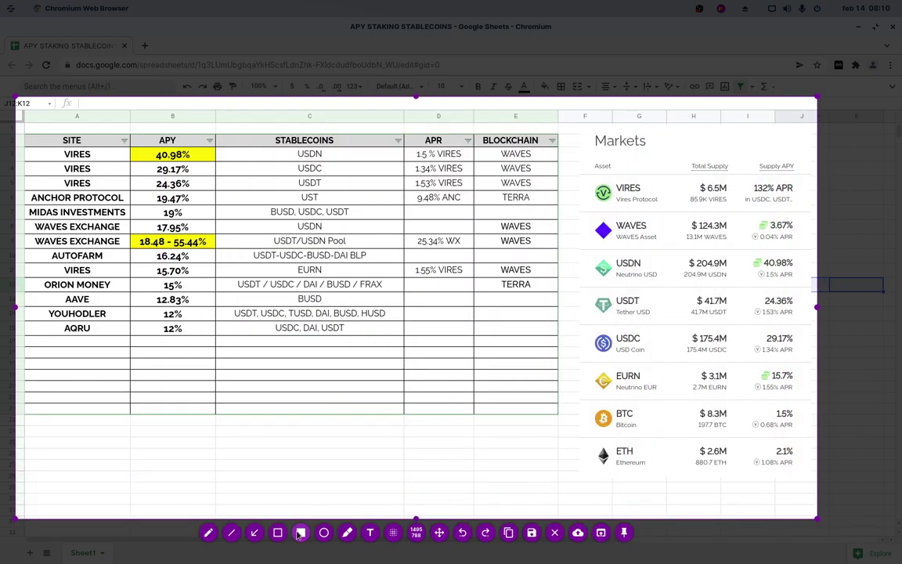
Circle the USDN 40.98% and EURN 15.7% rates in both the Markets image and the table's APY column
left_click(323, 532)
left_click_drag(740, 250, 809, 280)
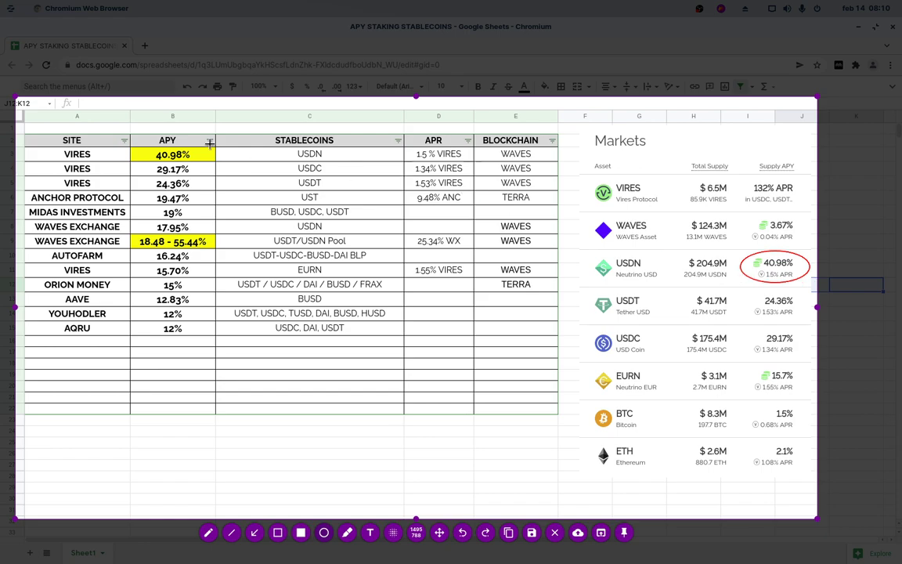
left_click_drag(136, 146, 219, 162)
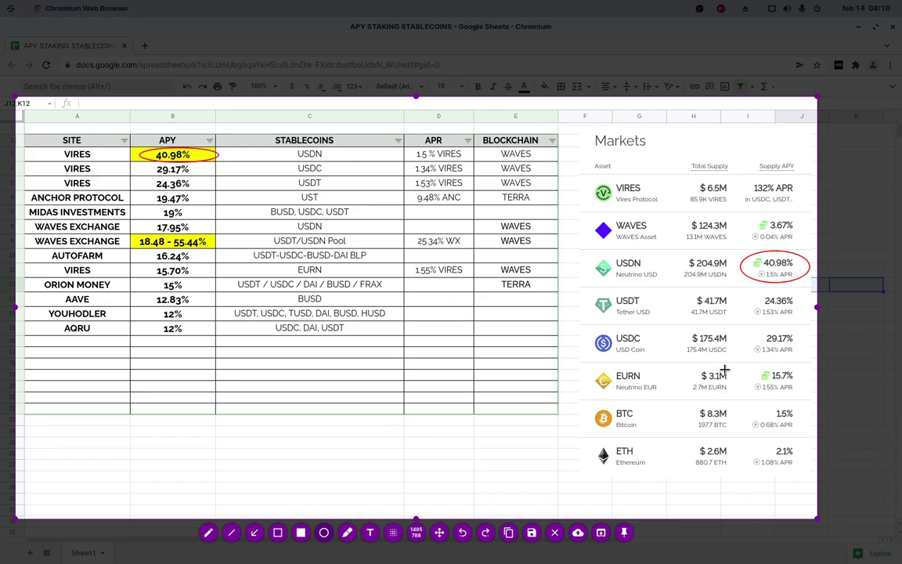
left_click_drag(741, 364, 804, 385)
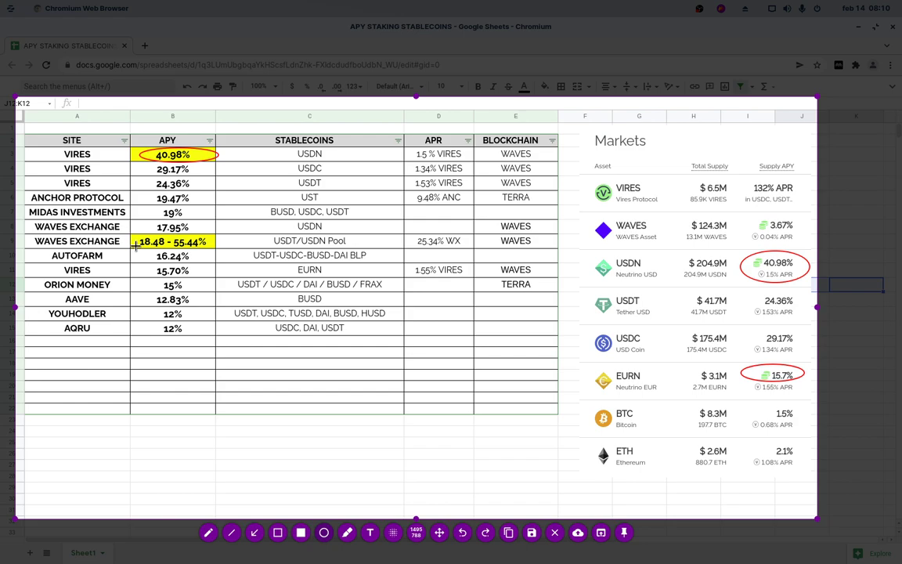
left_click_drag(139, 265, 199, 278)
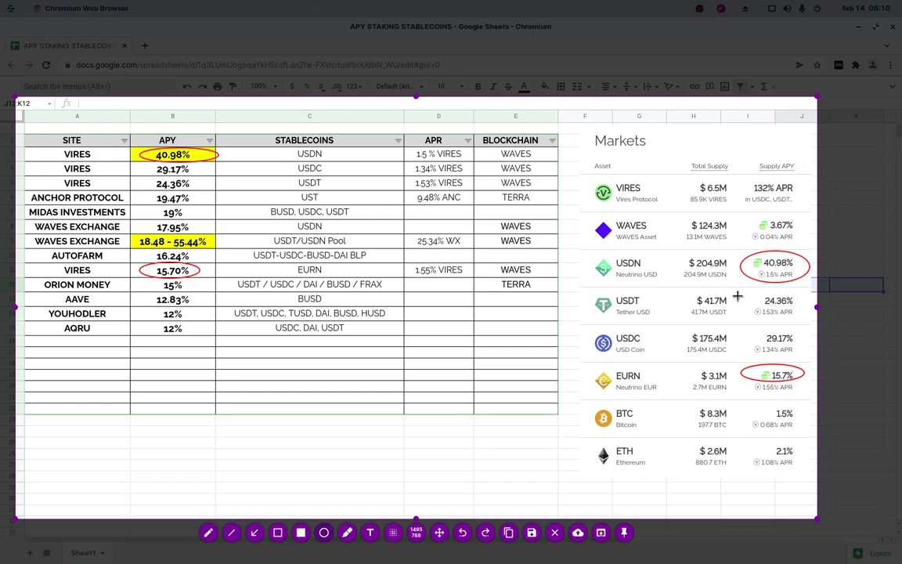
Circle the matching USDT 24.36% and USDC 29.17% rates in the image and table, and discard the annotated capture
left_click_drag(744, 293, 806, 310)
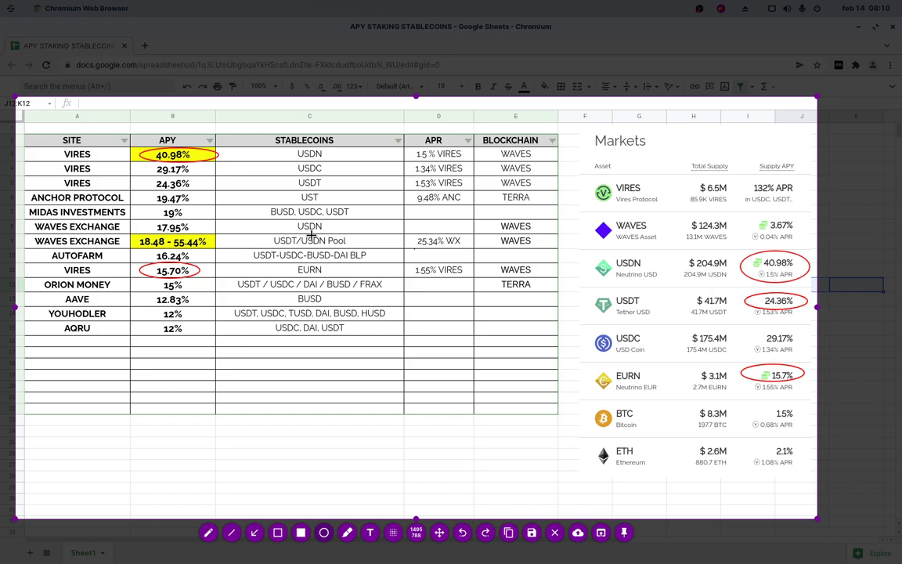
left_click_drag(149, 176, 208, 188)
mouse_move(725, 328)
left_mouse_down()
mouse_move(793, 339)
mouse_move(807, 350)
left_mouse_up()
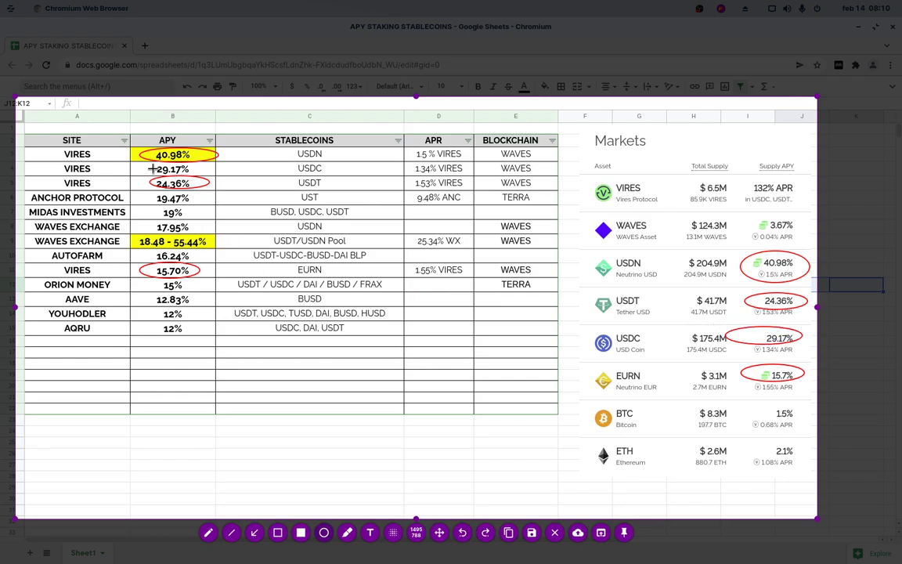
mouse_move(148, 169)
left_mouse_down()
mouse_move(192, 163)
mouse_move(202, 174)
left_mouse_up()
key("Escape")
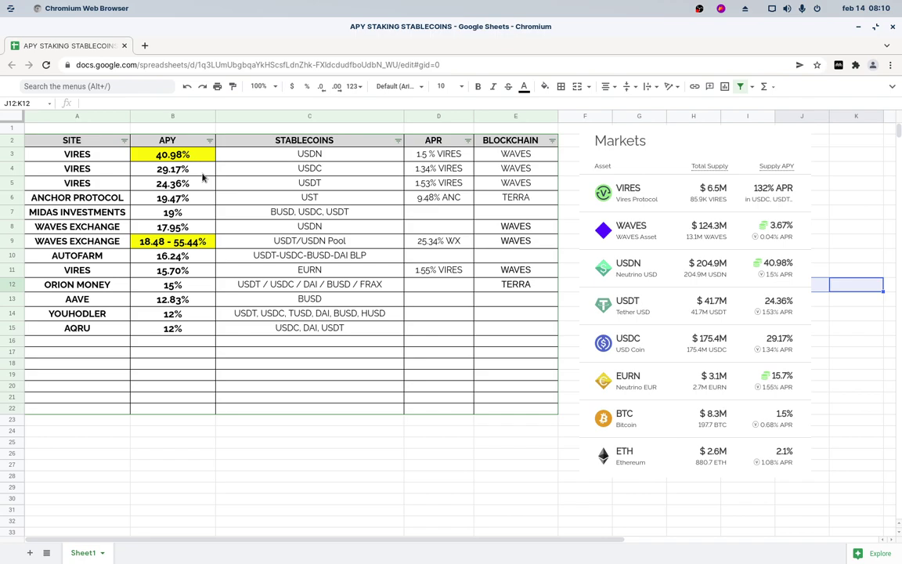
Switch to the Waves.Exchange app and open the USDT/USDN pool from the Liquidity Pools list
key("super")
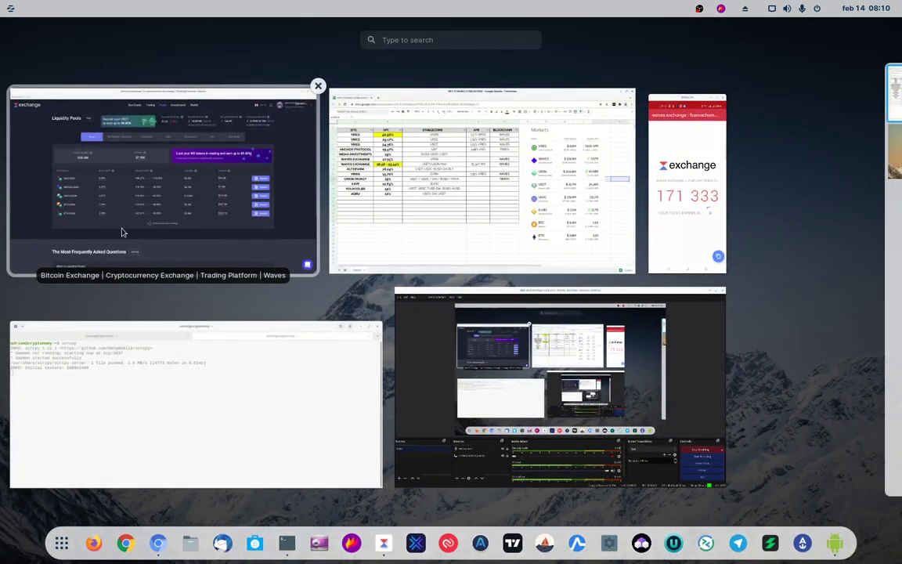
left_click(137, 204)
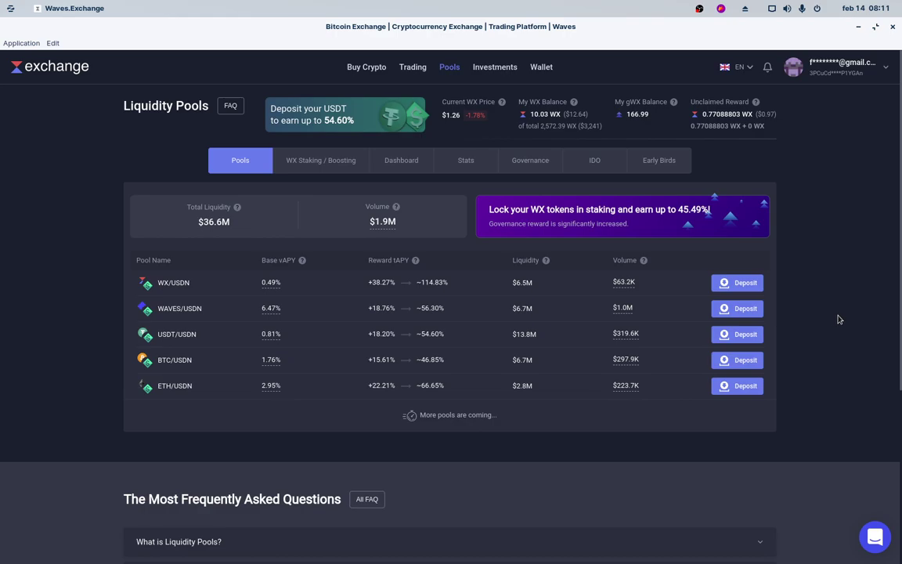
left_click(447, 69)
mouse_move(447, 69)
left_click(186, 335)
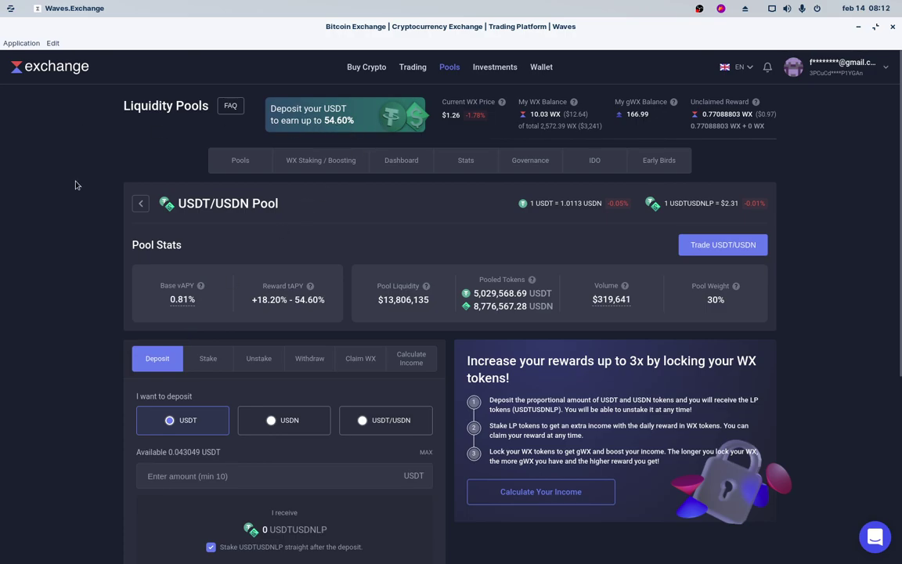
Open the USDT/USDN pool's income calculator and enter a deposit of 1,000 USD
scroll(76, 185, "down", 3)
scroll(76, 185, "down", 1)
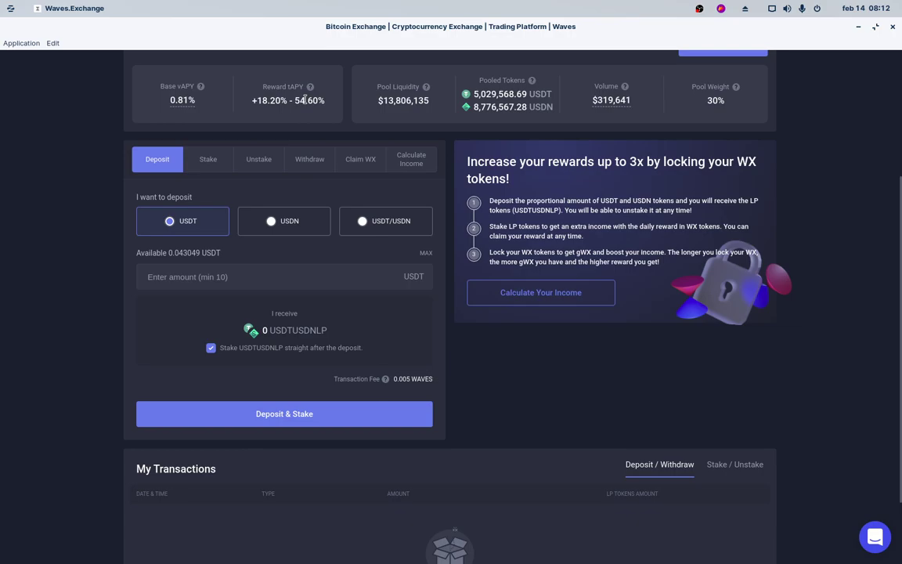
mouse_move(310, 86)
scroll(66, 208, "down", 1)
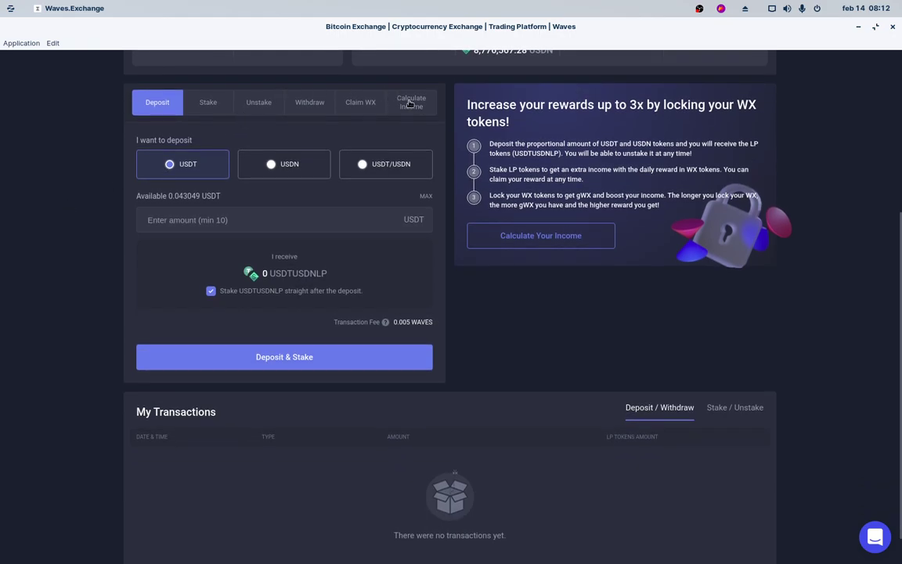
left_click(413, 103)
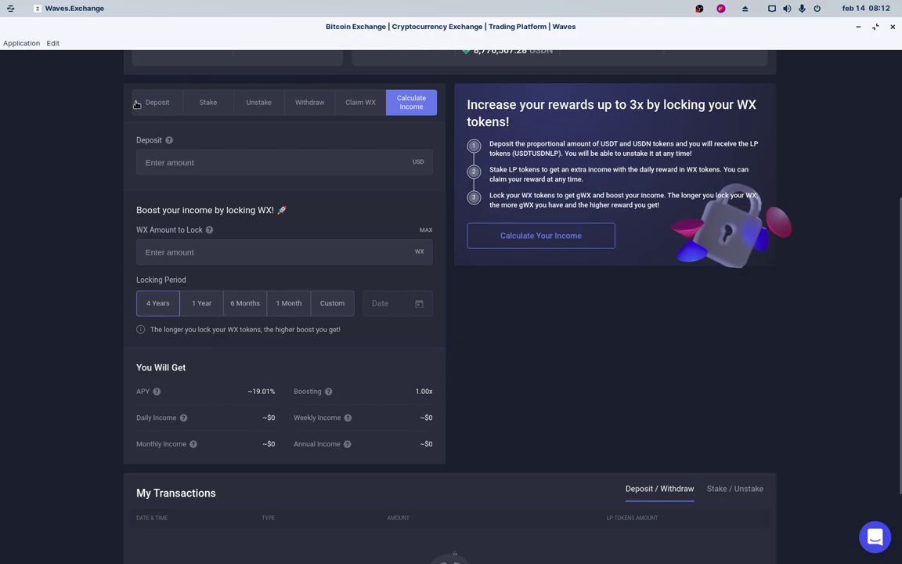
type("1000")
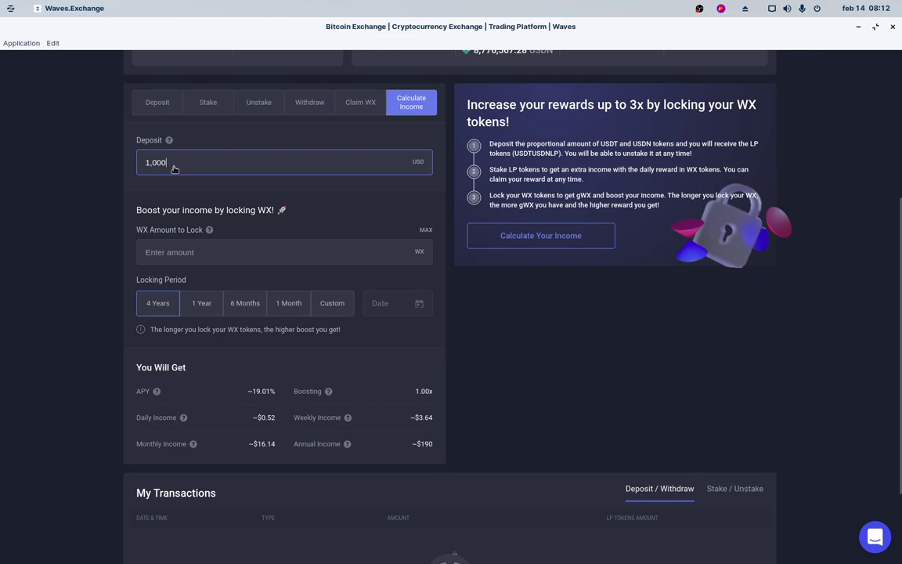
left_click_drag(161, 209, 135, 209)
left_click(175, 254)
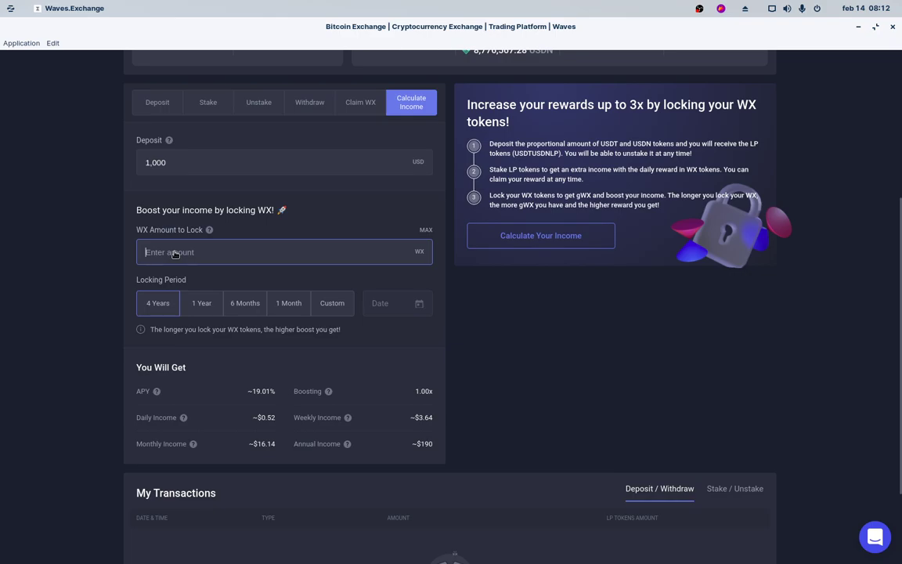
type("500")
key("BackSpace")
key("BackSpace")
key("BackSpace")
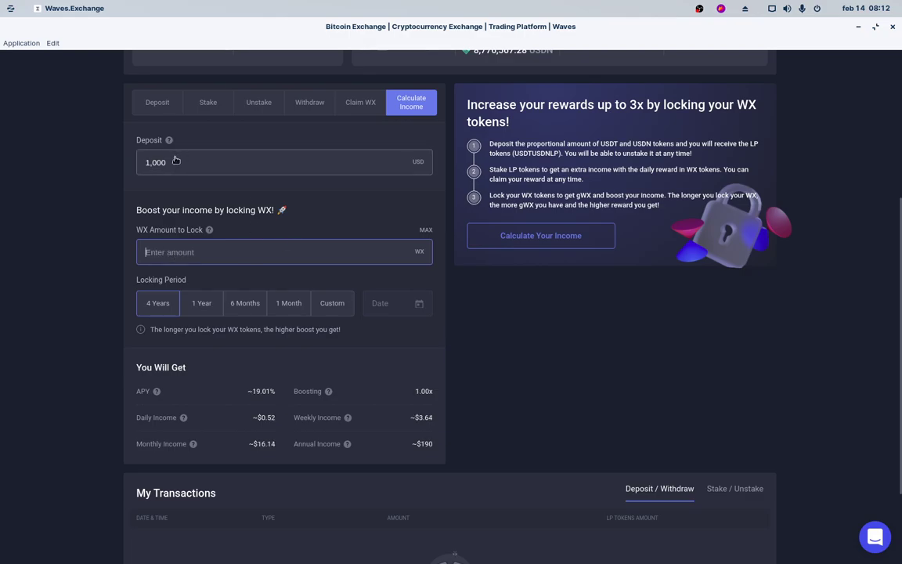
Set the locking period in the income calculator to 1 Month
left_click(294, 305)
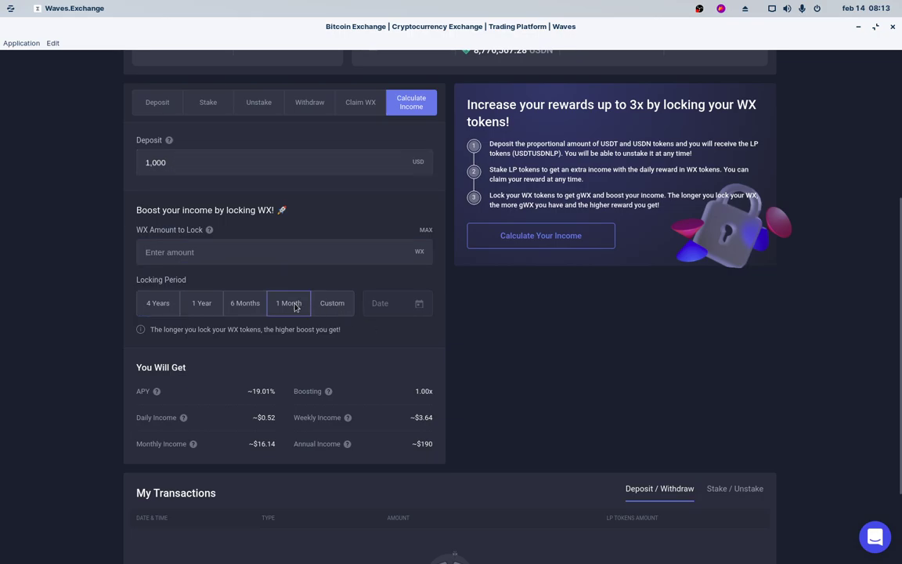
Check the APY and income estimates without locked WX for the 6 Months, 1 Year and 4 Years locking periods
left_click_drag(280, 396, 247, 394)
left_click_drag(273, 444, 253, 443)
left_click(250, 303)
left_click_drag(273, 403, 225, 353)
left_click(204, 309)
left_click(156, 308)
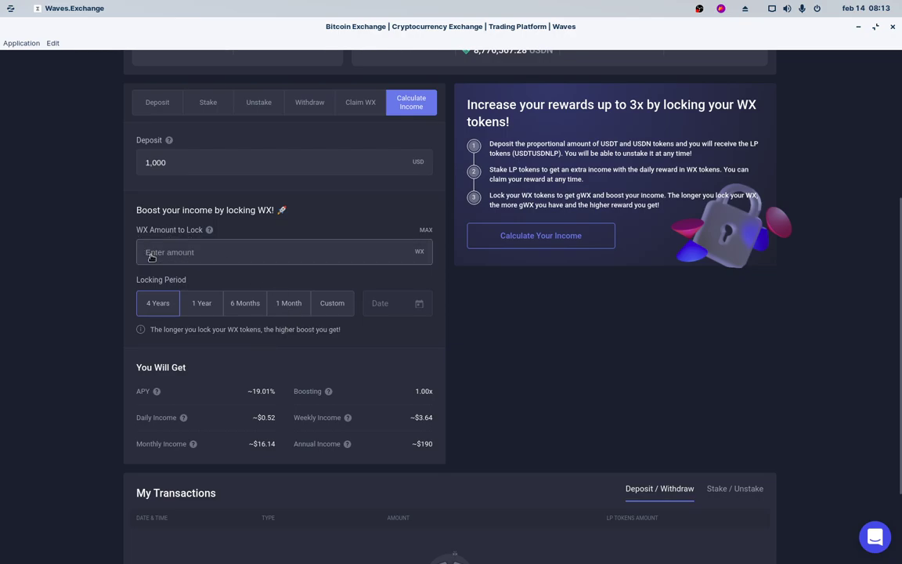
Estimate the boosted income for 100 WX locked, switching the locking period to 1 Month
left_click(175, 252)
type("100")
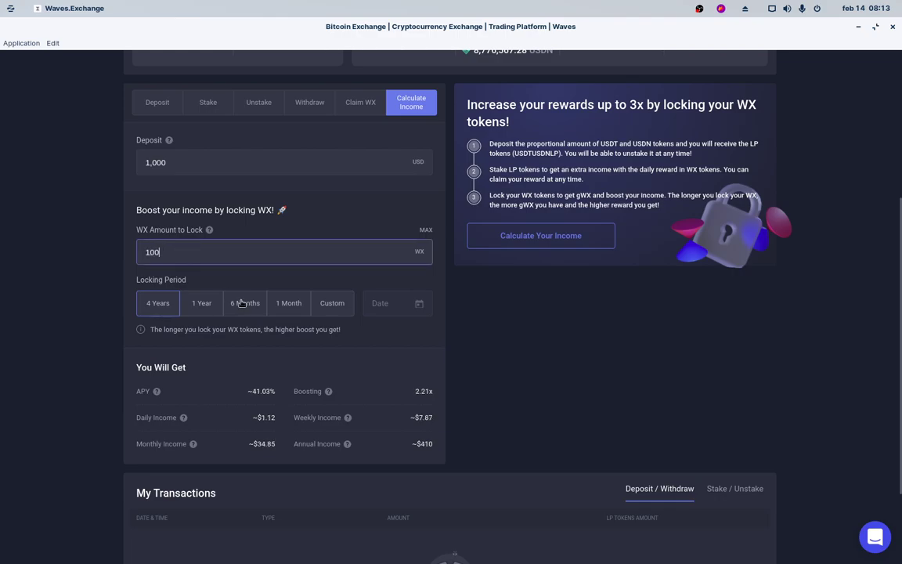
left_click(296, 306)
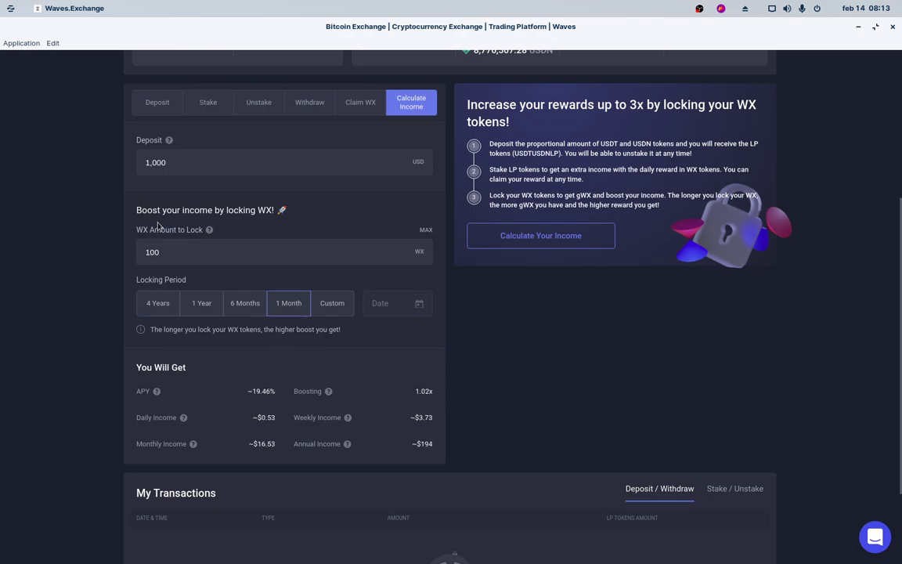
Set the WX amount to lock to 500 and highlight the estimated APY
left_click_drag(173, 254, 144, 252)
type("500")
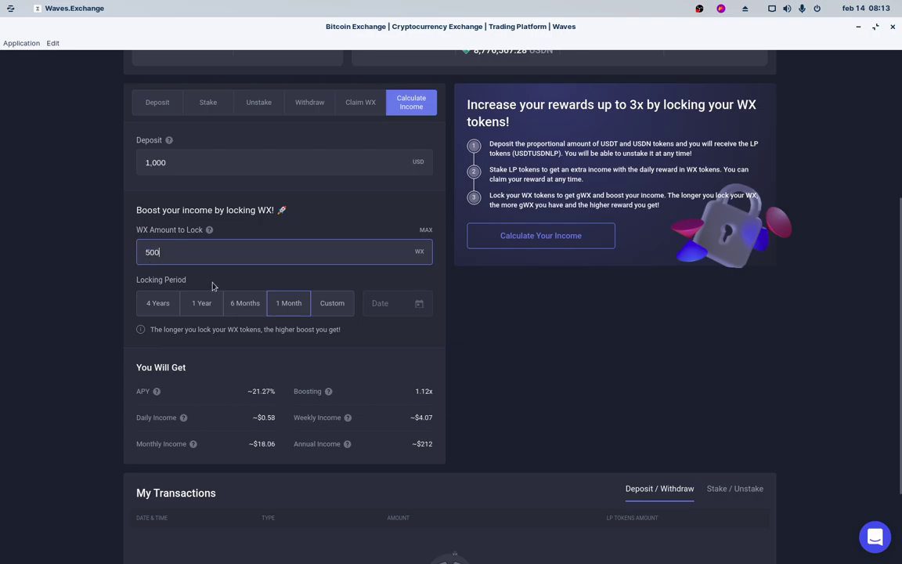
left_click_drag(281, 399, 252, 393)
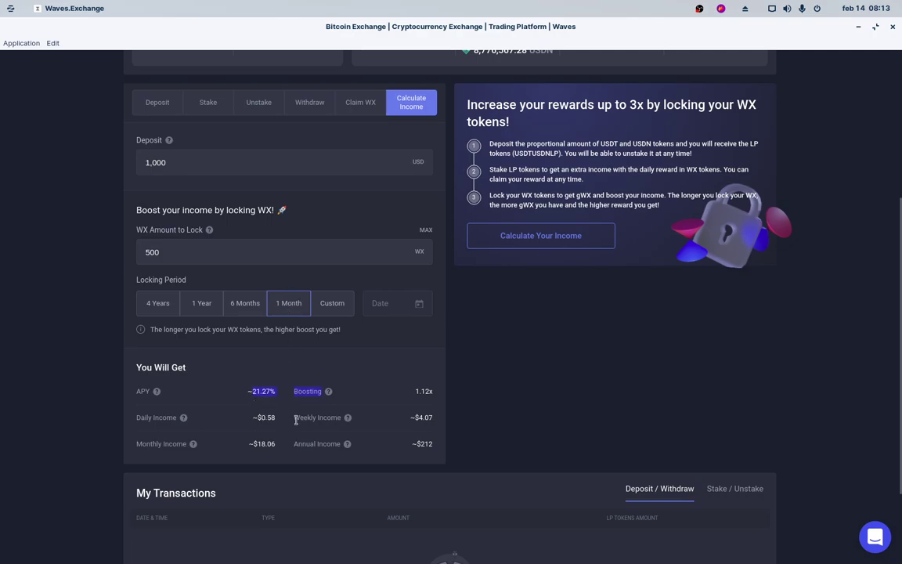
Set the locking period to 6 Months, 1 Year and finally 4 Years, highlighting the estimated APY for each
left_click(245, 307)
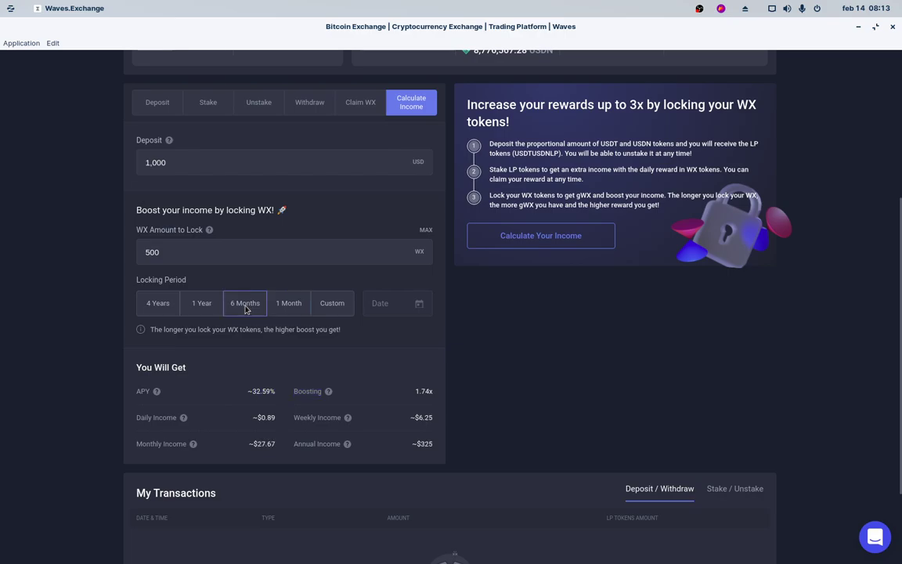
double_click(271, 394)
left_click(198, 303)
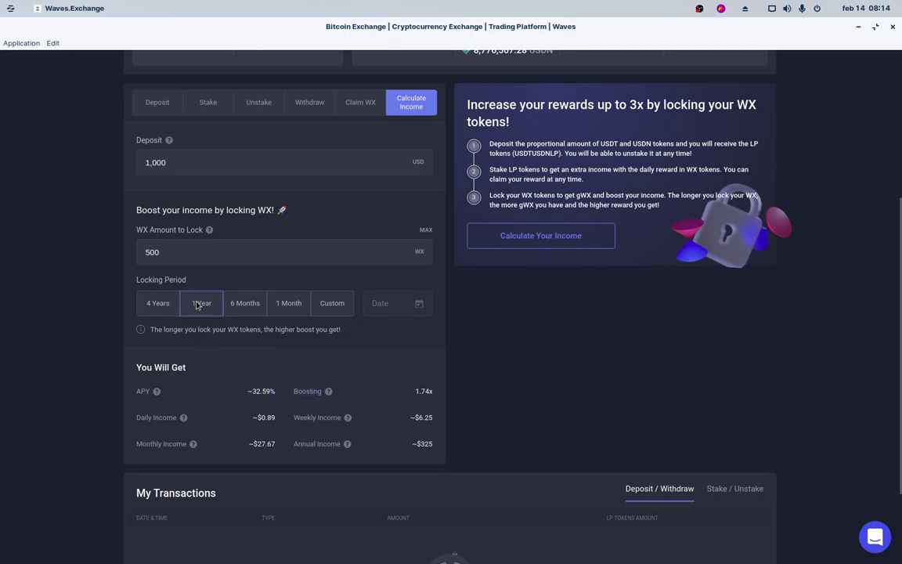
double_click(274, 392)
left_click(158, 308)
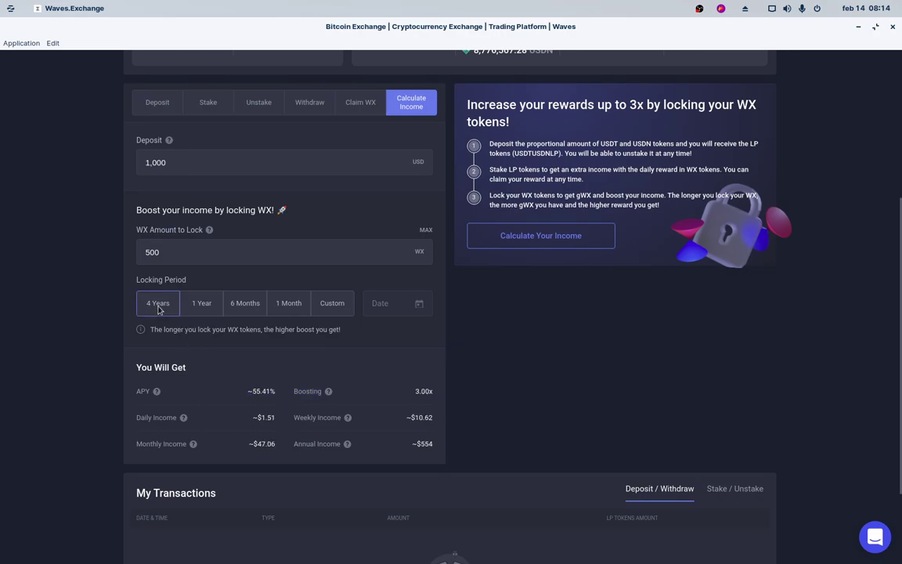
double_click(280, 395)
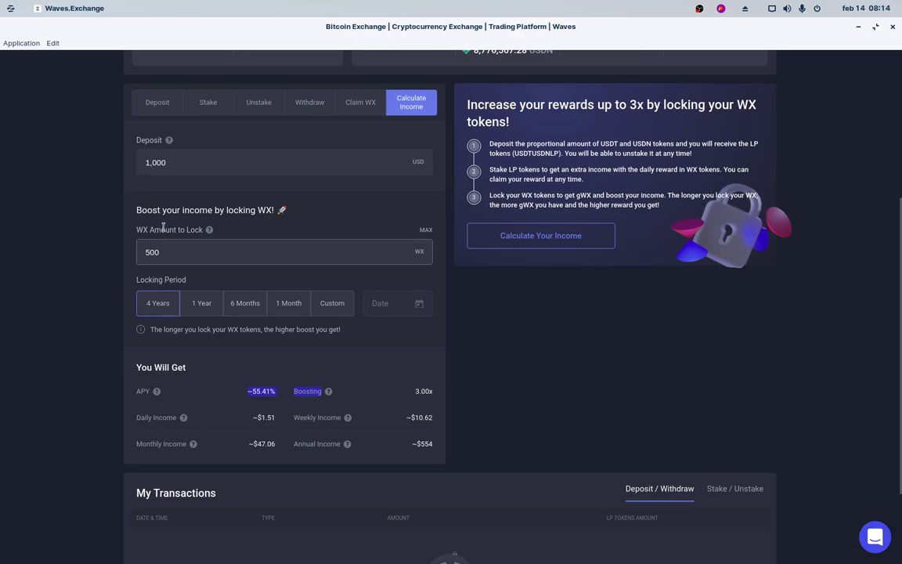
Try WX lock amounts of 200, 150 and 100 in the income calculator, and settle on 150 WX
left_click_drag(162, 252, 139, 252)
type("200")
left_click_drag(171, 252, 121, 258)
type("150")
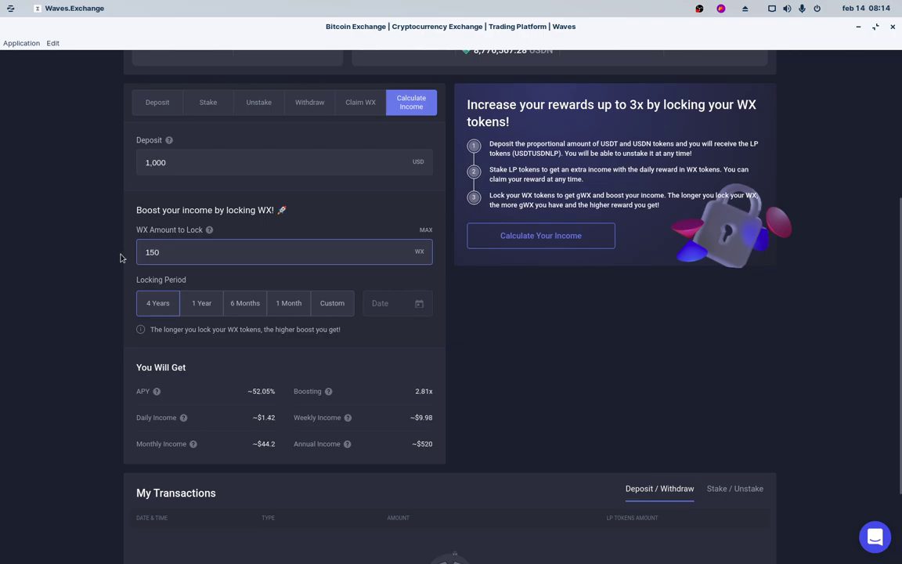
left_click_drag(177, 252, 130, 252)
type("100")
left_click_drag(166, 253, 135, 253)
type("150")
Examine the current WX price, the WX locking section and the estimated APY for 150 WX locked for 4 Years
scroll(636, 364, "up", 3)
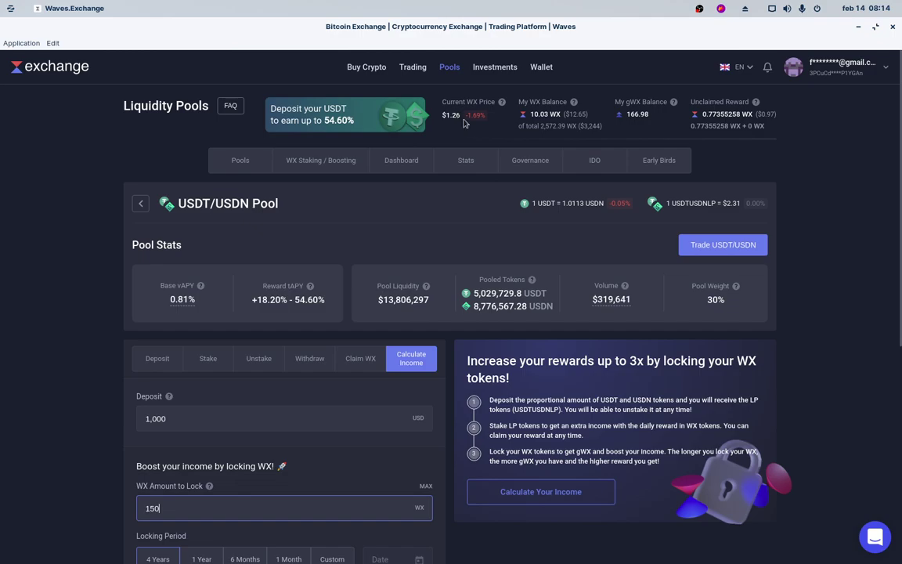
double_click(450, 116)
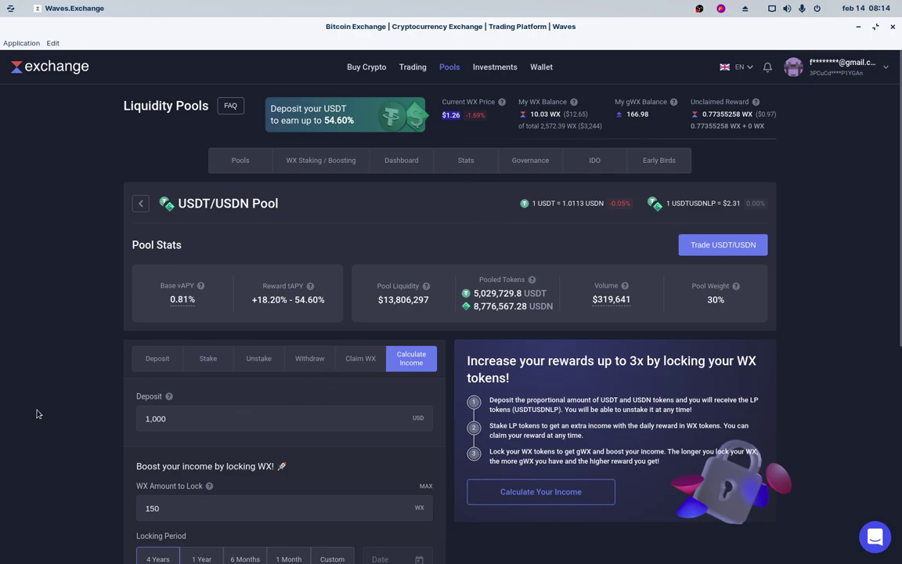
scroll(41, 415, "down", 2)
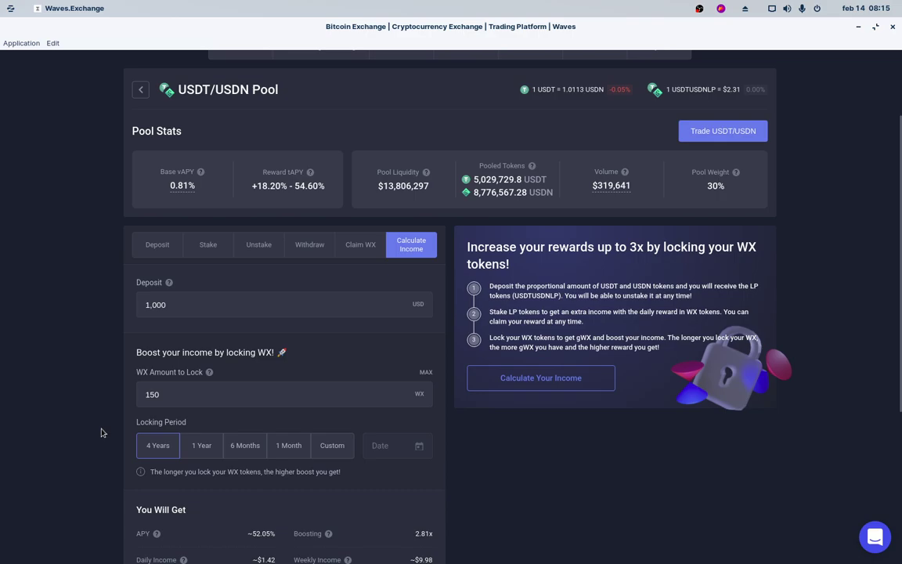
scroll(101, 432, "down", 2)
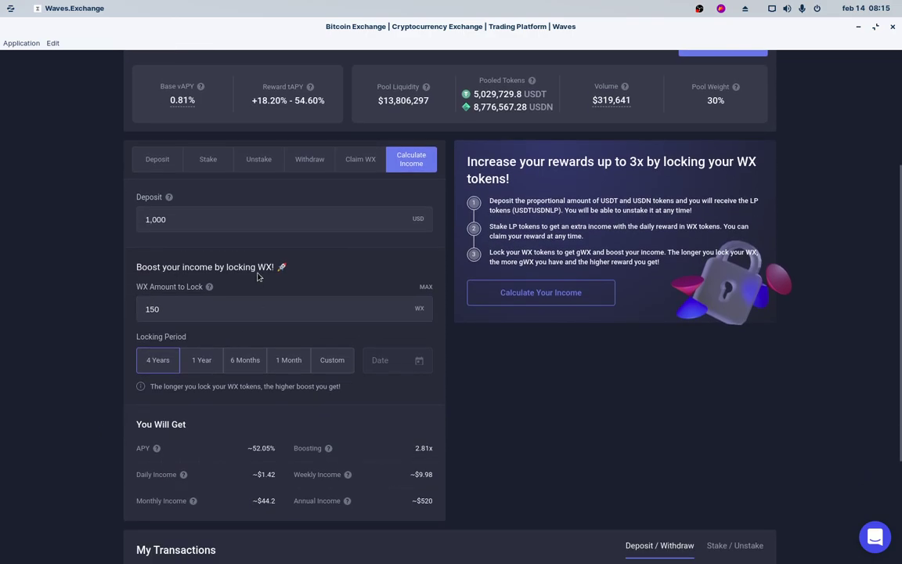
left_click_drag(258, 266, 288, 266)
scroll(467, 424, "up", 5)
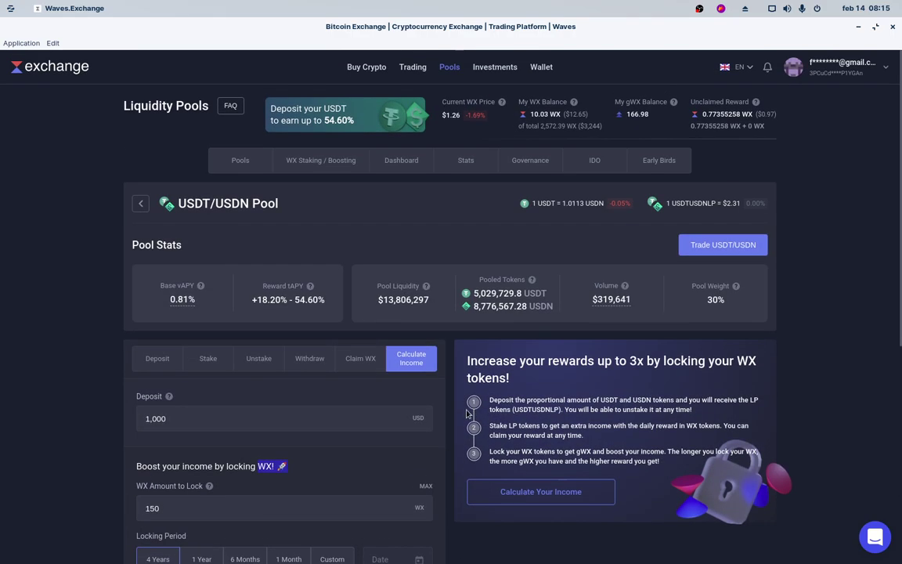
scroll(464, 411, "down", 1)
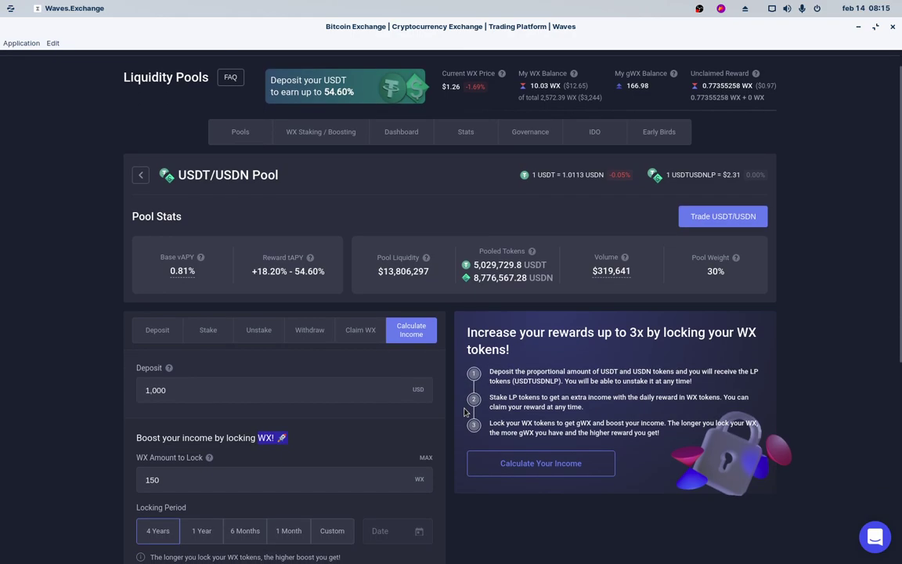
scroll(465, 411, "down", 4)
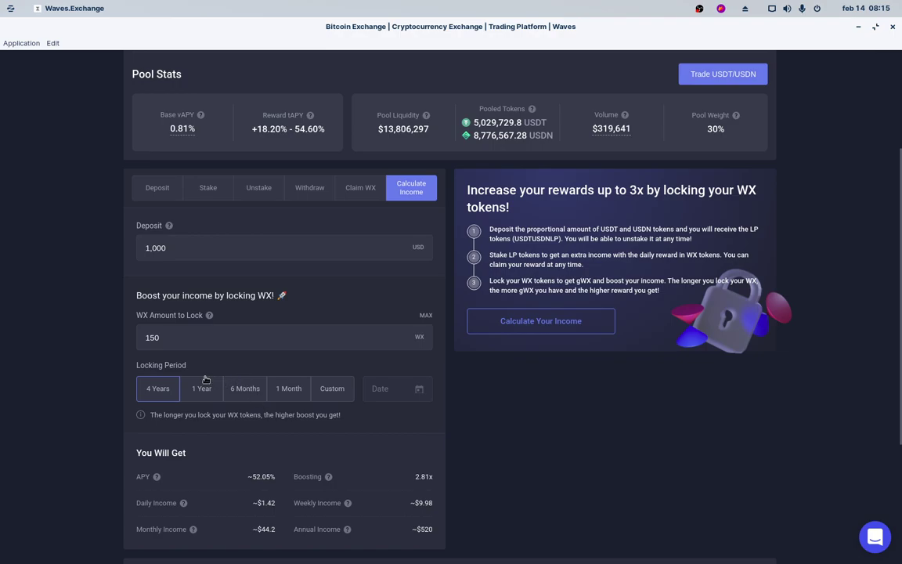
scroll(160, 400, "down", 3)
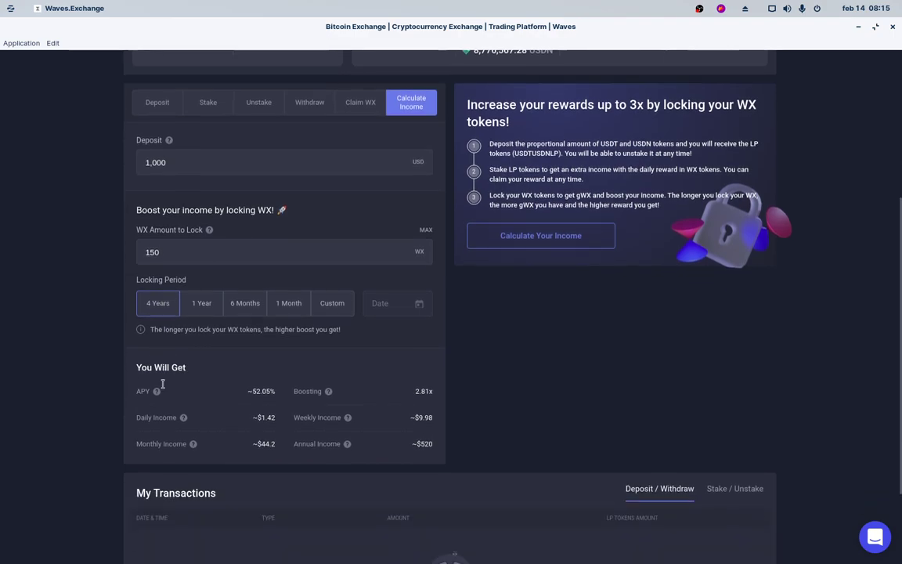
left_click_drag(261, 362, 151, 369)
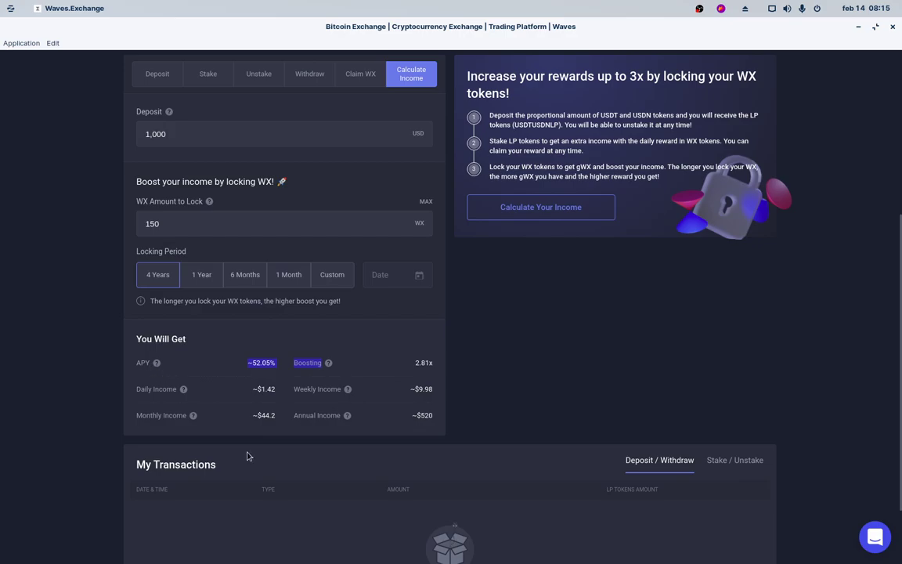
Open the pool's deposit form, view the single-token USDN option, and choose to deposit USDT/USDN
scroll(258, 298, "up", 3)
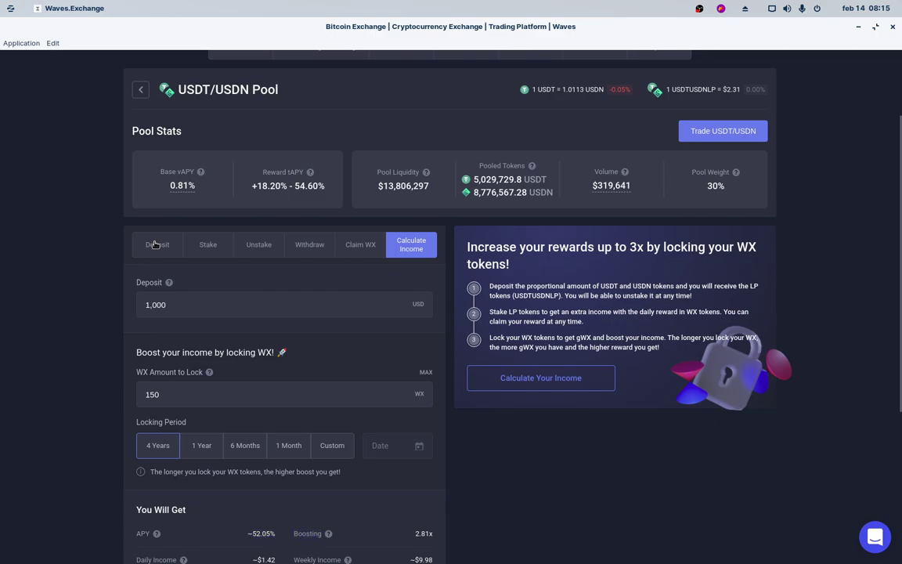
left_click(156, 245)
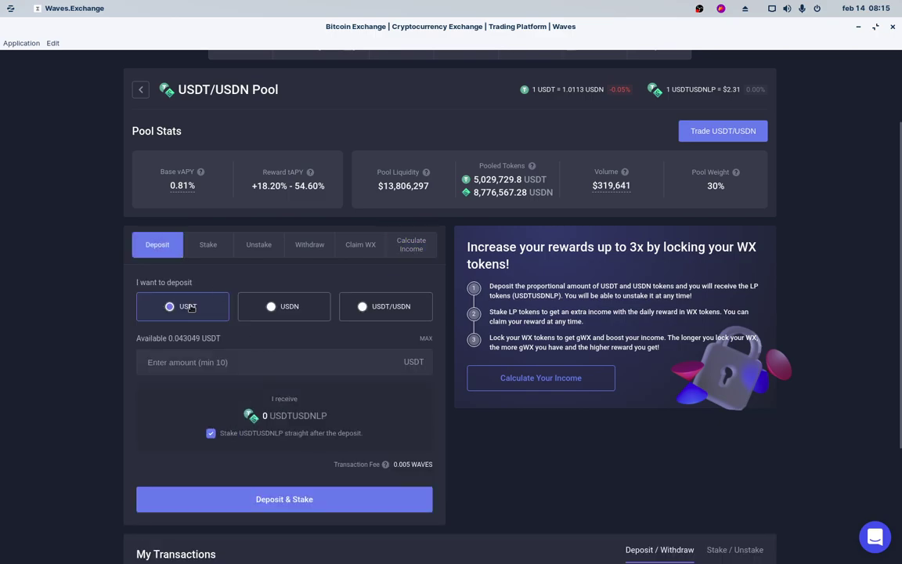
left_click(300, 306)
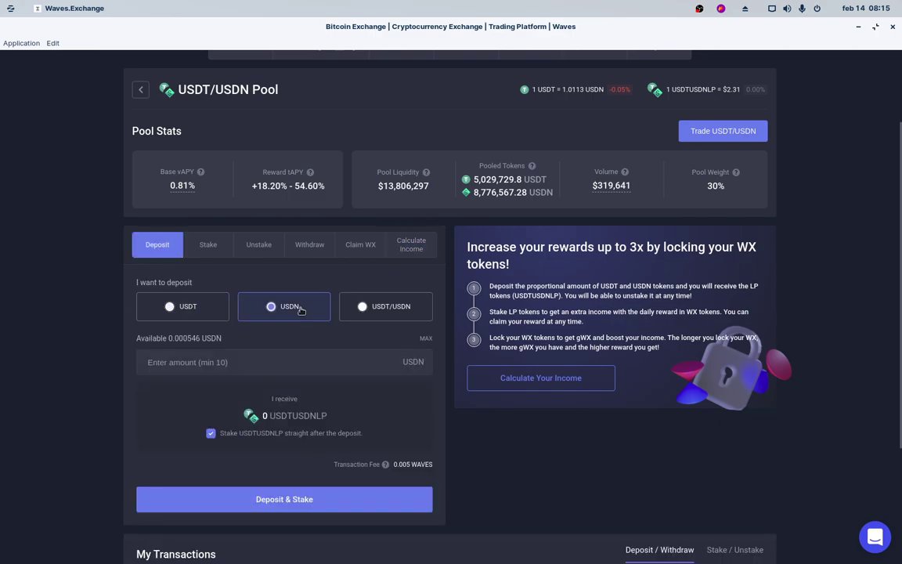
left_click(364, 309)
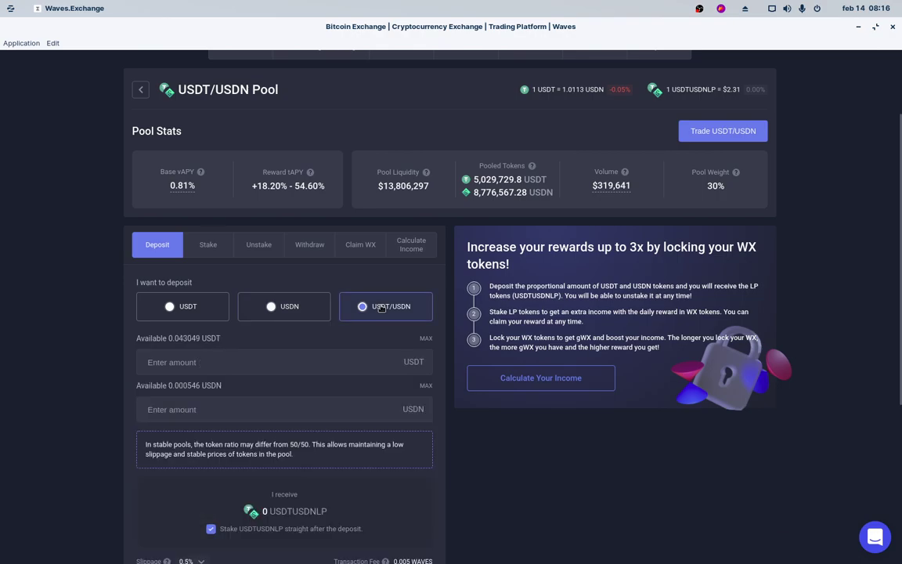
Enter deposit amounts of 500 USDT and 500 USDN to see how the pool pairs the tokens
left_click(175, 365)
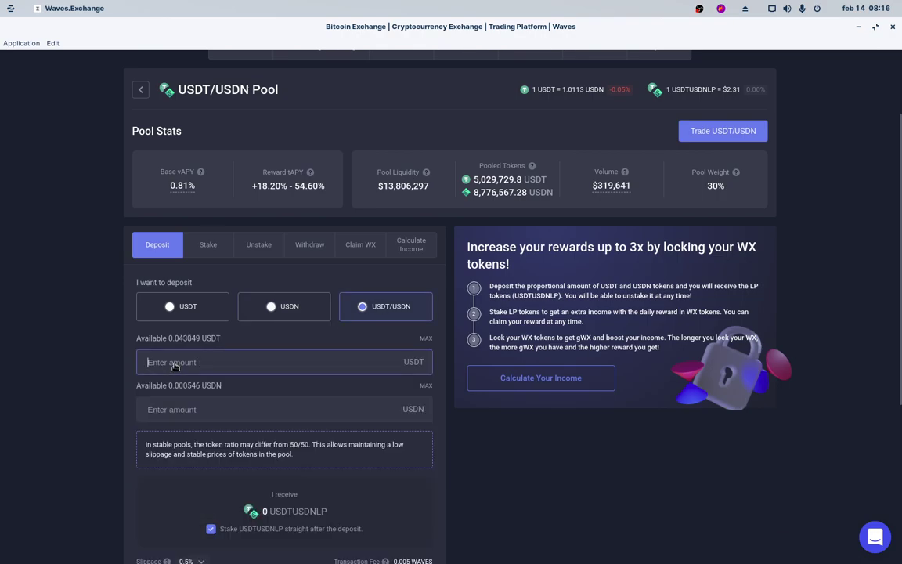
type("500")
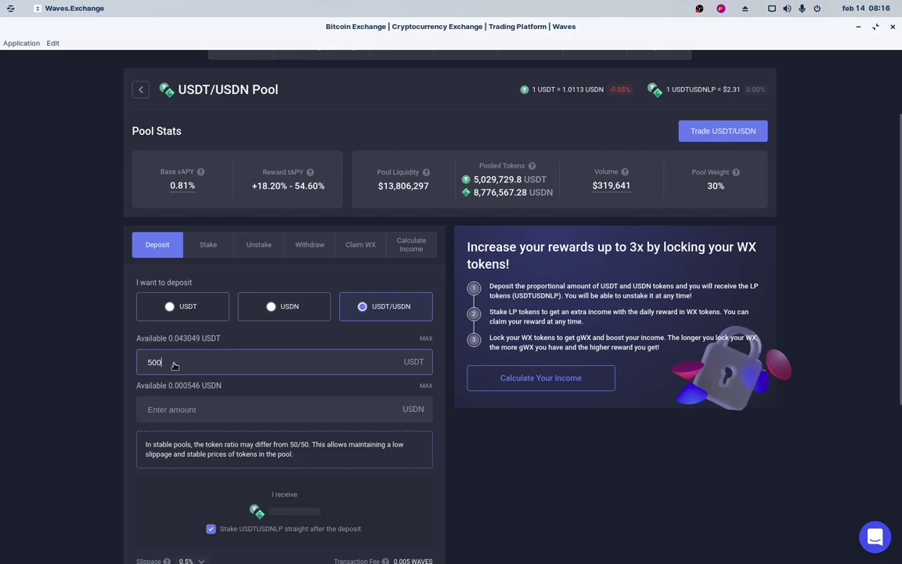
key("Tab")
type("5")
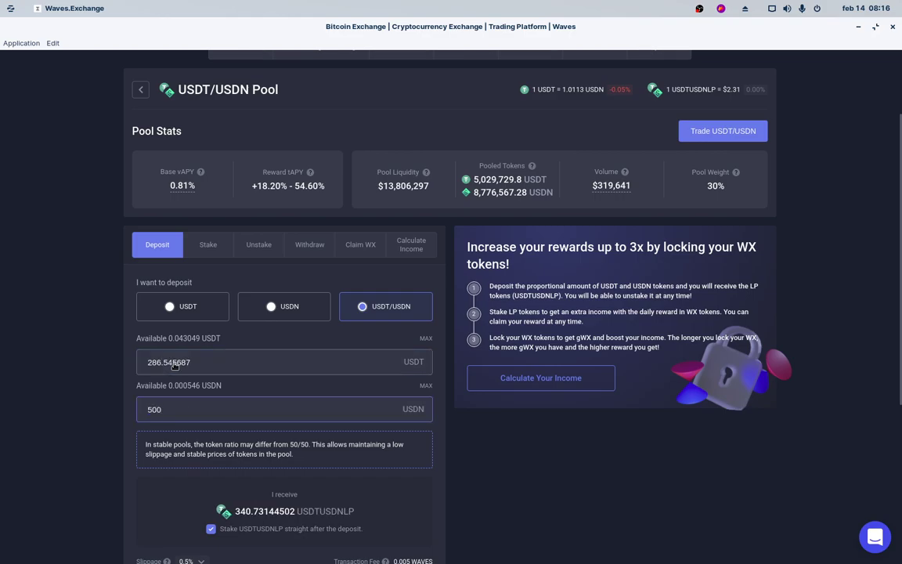
left_click(267, 393)
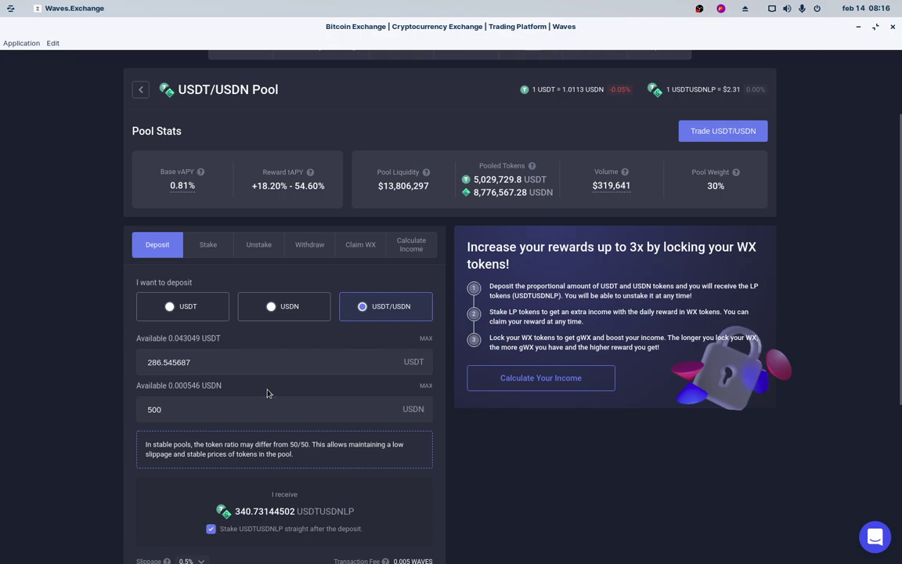
Set the USDN deposit amount to 1,000
scroll(266, 392, "down", 2)
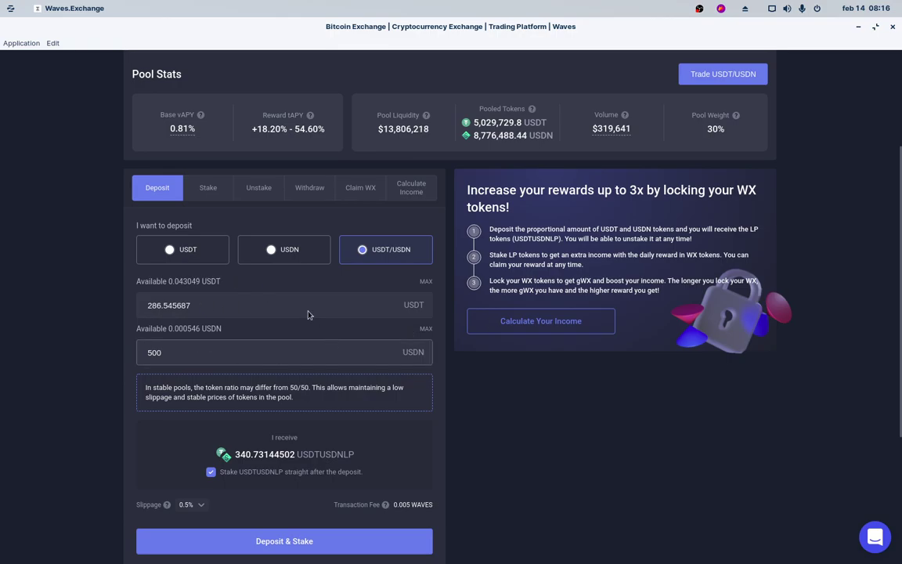
left_click(201, 352)
type("00")
left_click_drag(162, 352, 135, 355)
type("1,000")
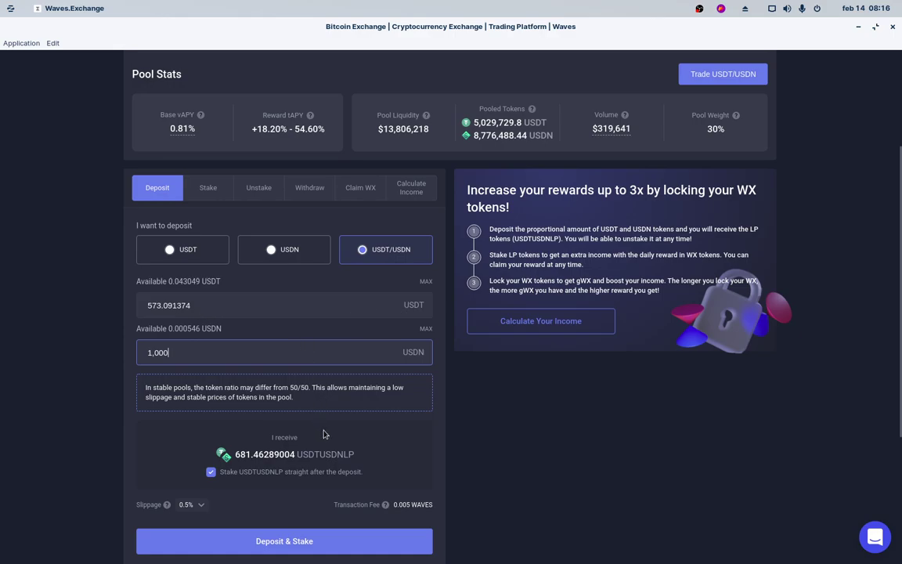
Start a screen capture covering the USDT/USDN pool's header, stats and deposit form
scroll(275, 423, "down", 1)
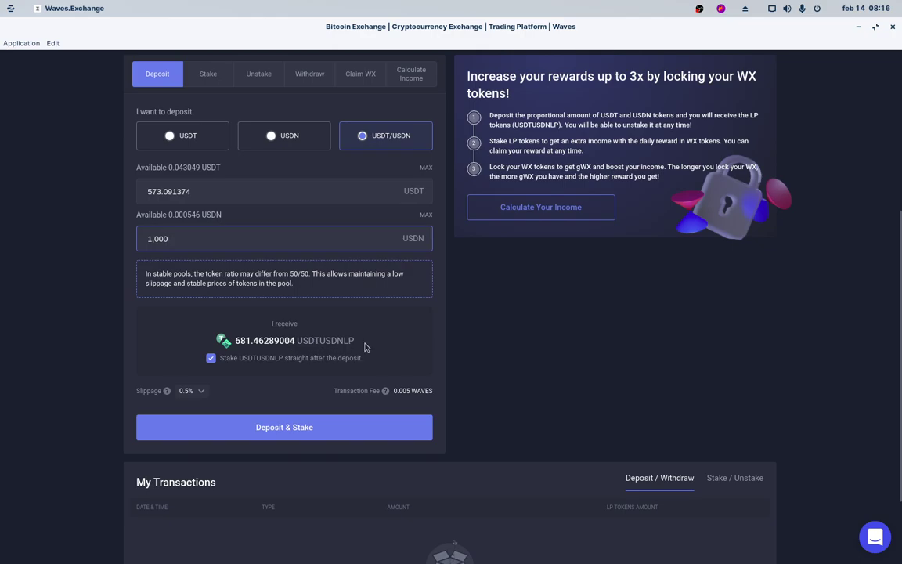
scroll(364, 347, "up", 3)
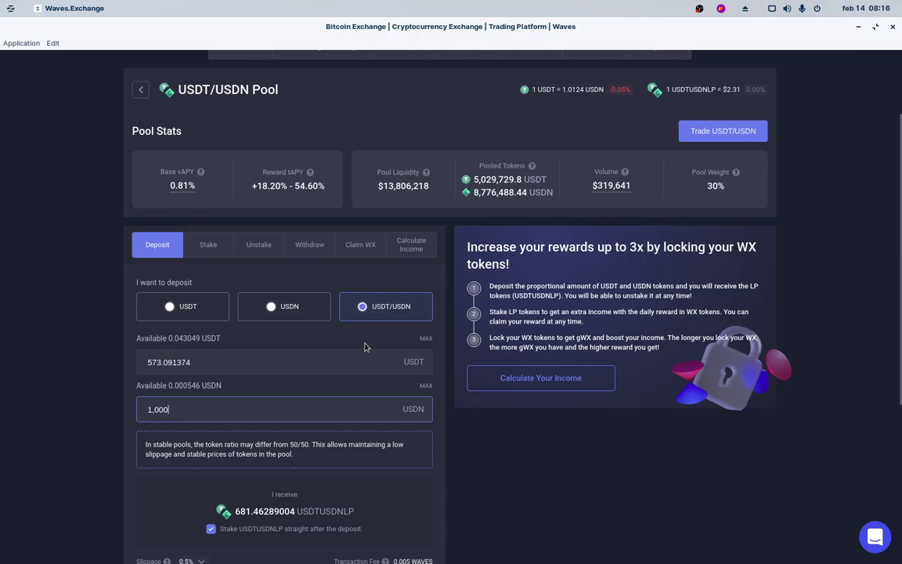
scroll(365, 346, "up", 2)
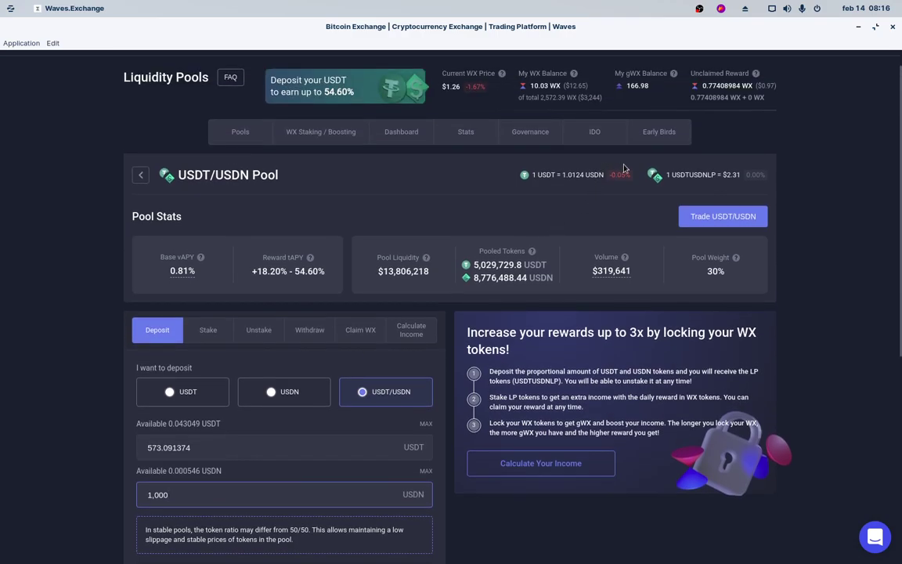
mouse_move(550, 561)
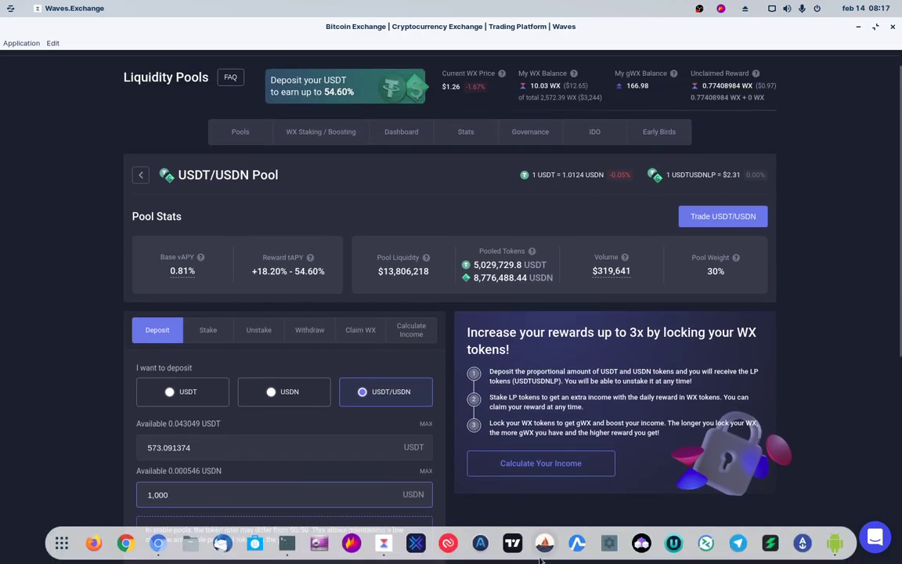
right_click(340, 541)
left_click(329, 454)
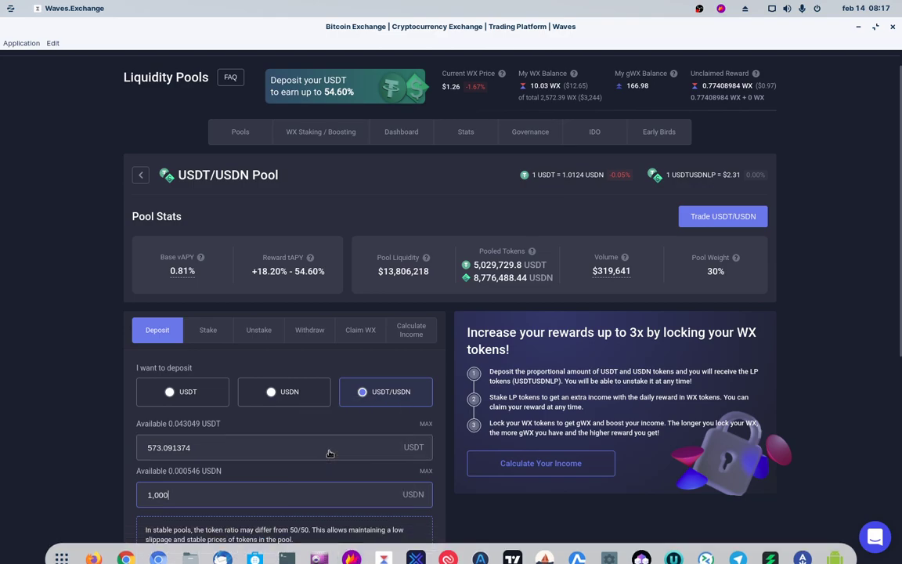
left_click_drag(82, 49, 859, 549)
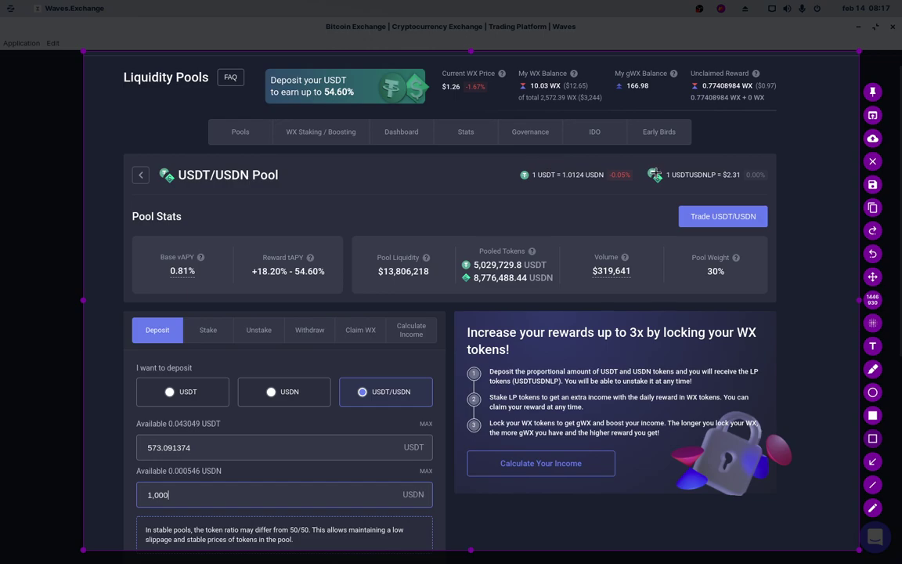
Annotate the capture with boxes around the USDTUSDNLP label and its dollar price and arrows to that price and the USDT rate, and close the capture
mouse_move(661, 163)
left_mouse_down()
mouse_move(693, 185)
mouse_move(715, 185)
left_mouse_up()
left_click_drag(720, 164, 743, 188)
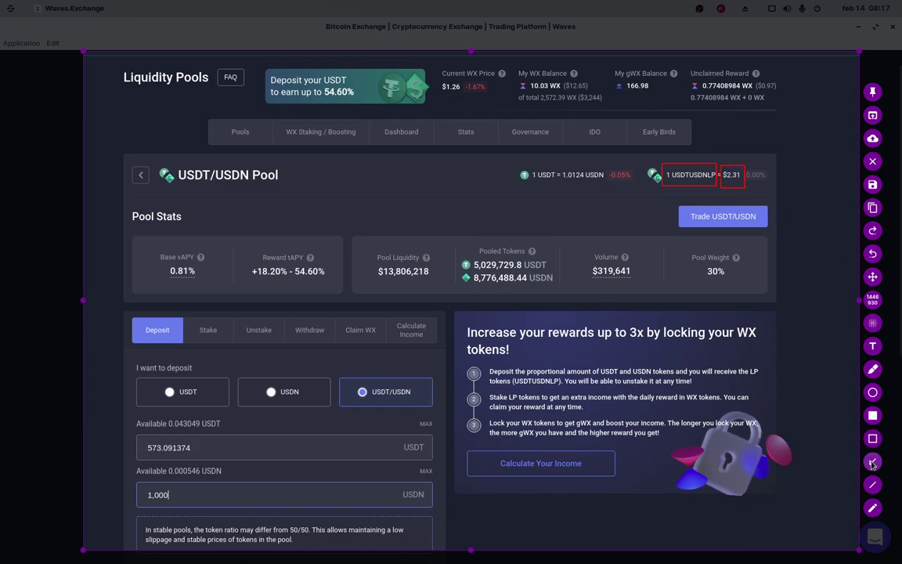
left_click_drag(773, 127, 744, 165)
left_click_drag(625, 148, 595, 162)
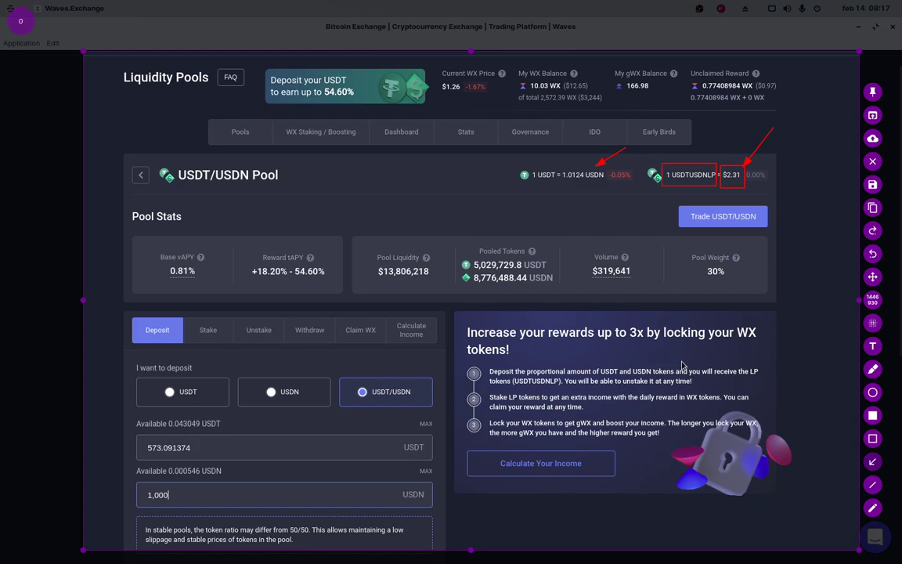
key("Escape")
Highlight the amount of USDTUSDNLP tokens received for the entered deposit
scroll(389, 440, "down", 3)
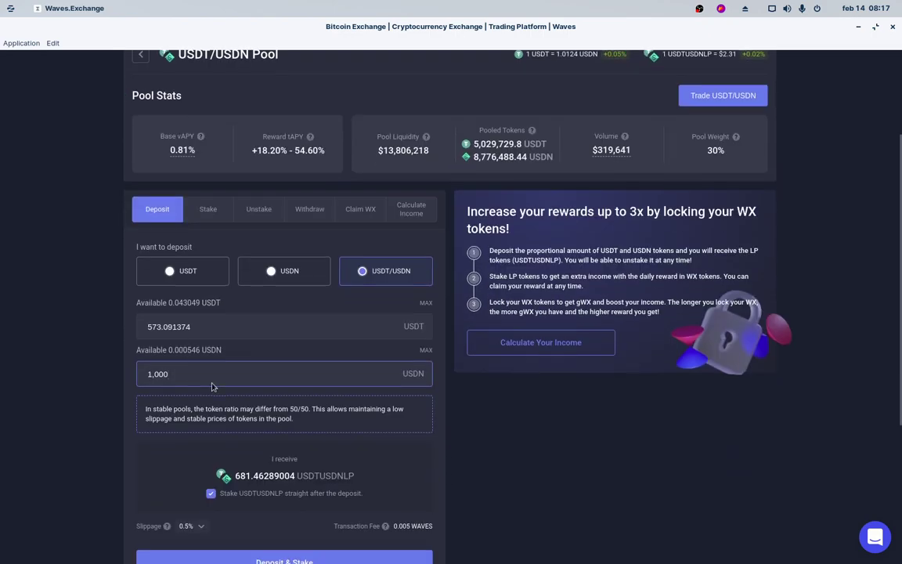
scroll(208, 378, "down", 4)
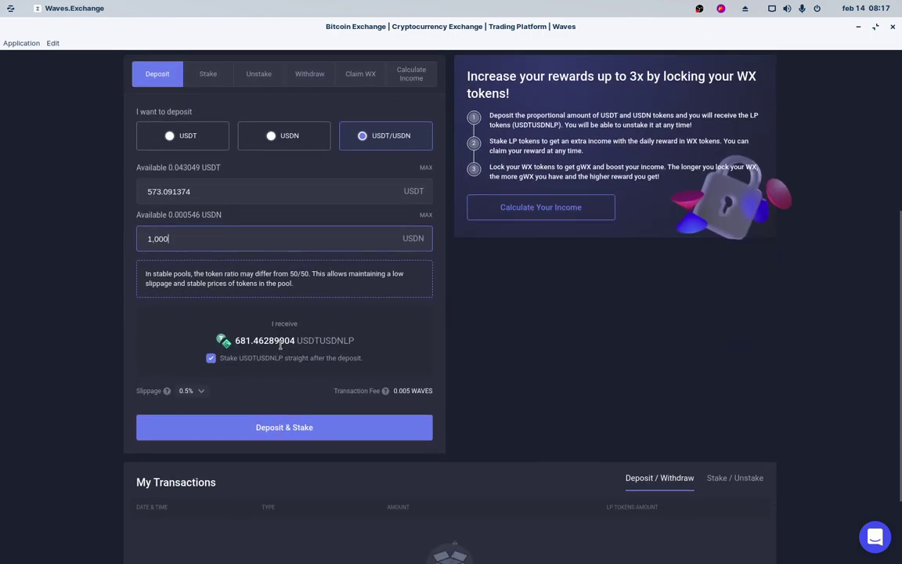
left_click_drag(296, 347, 228, 344)
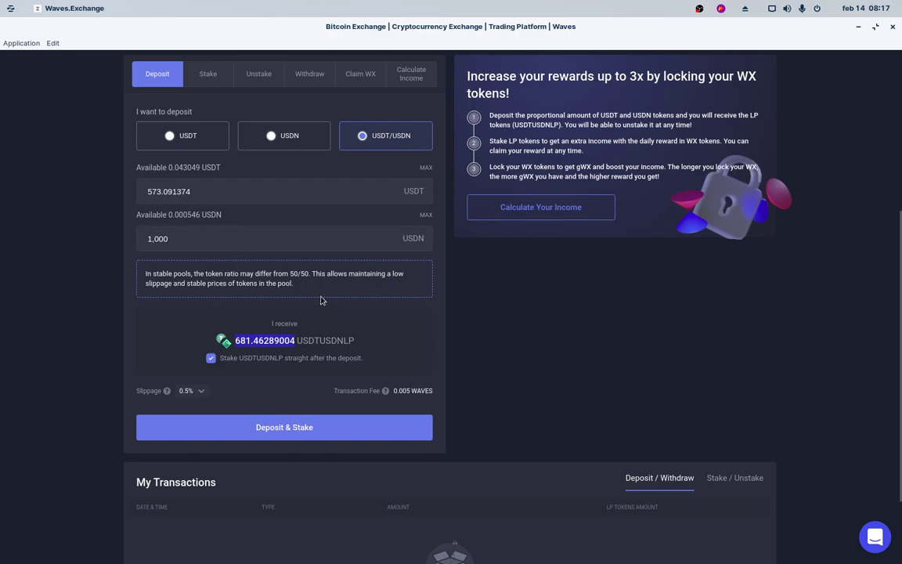
Open the pool's income calculator and enter a deposit of 5,000 USD with 750 WX to lock
scroll(321, 299, "up", 1)
scroll(321, 299, "up", 3)
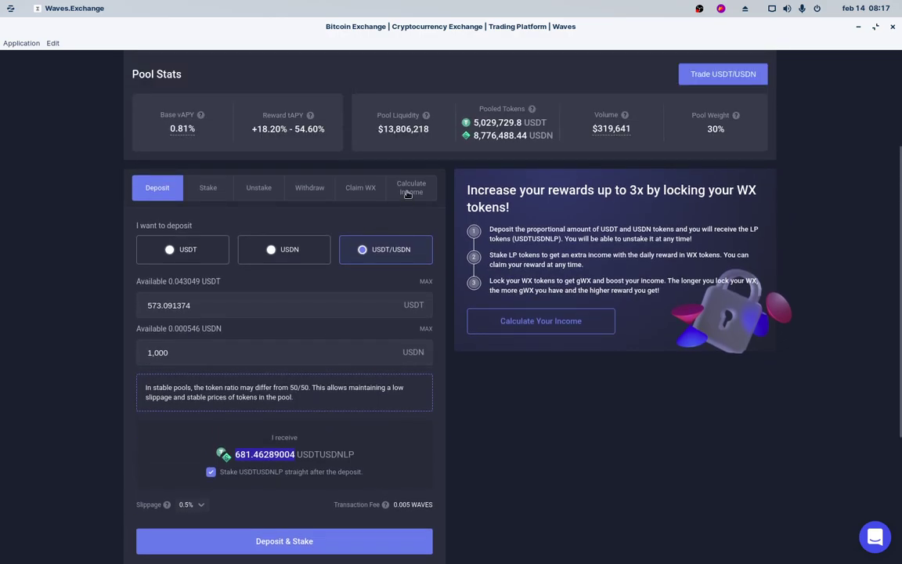
left_click(409, 192)
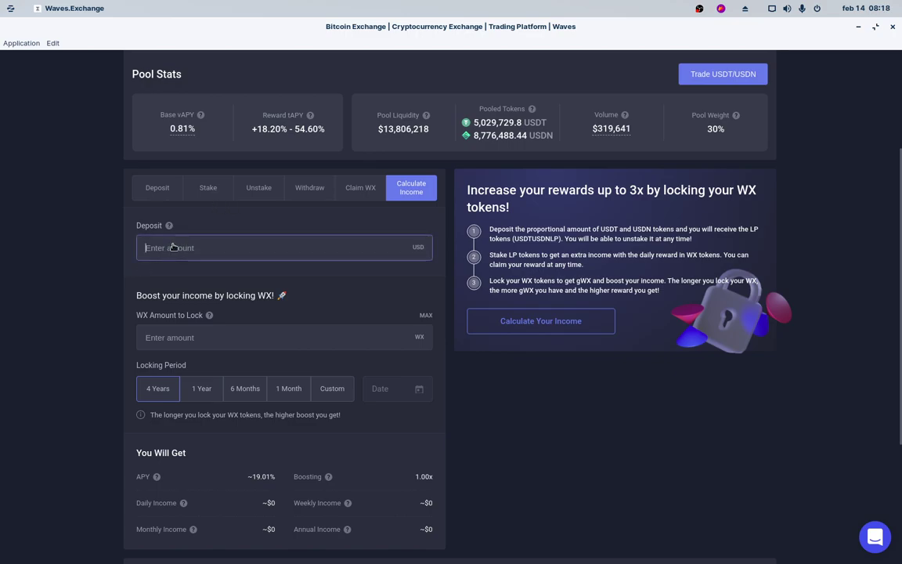
type("5000")
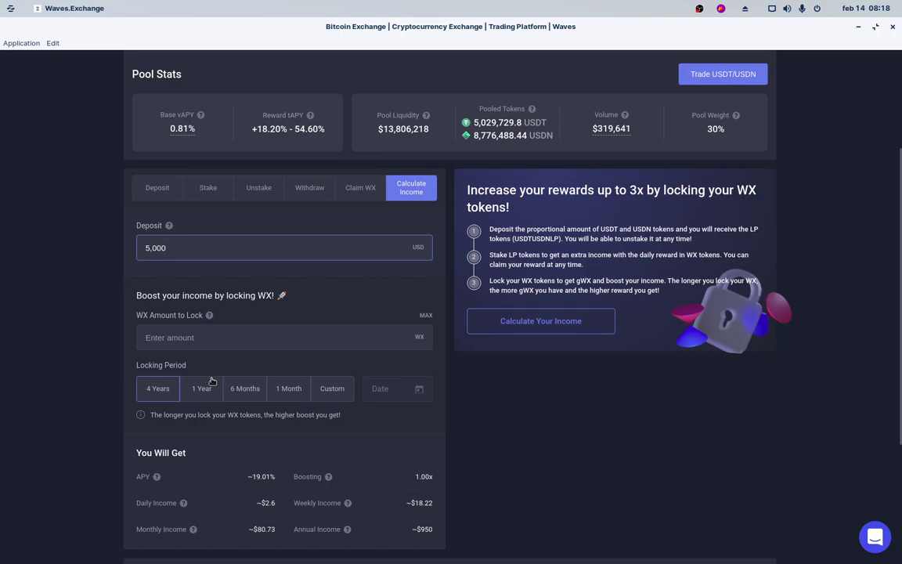
left_click(195, 337)
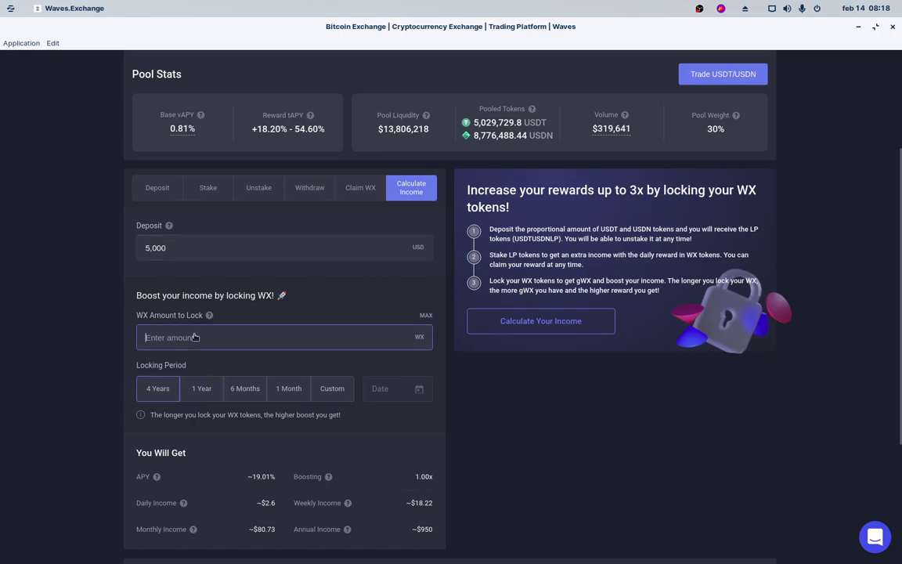
type("750")
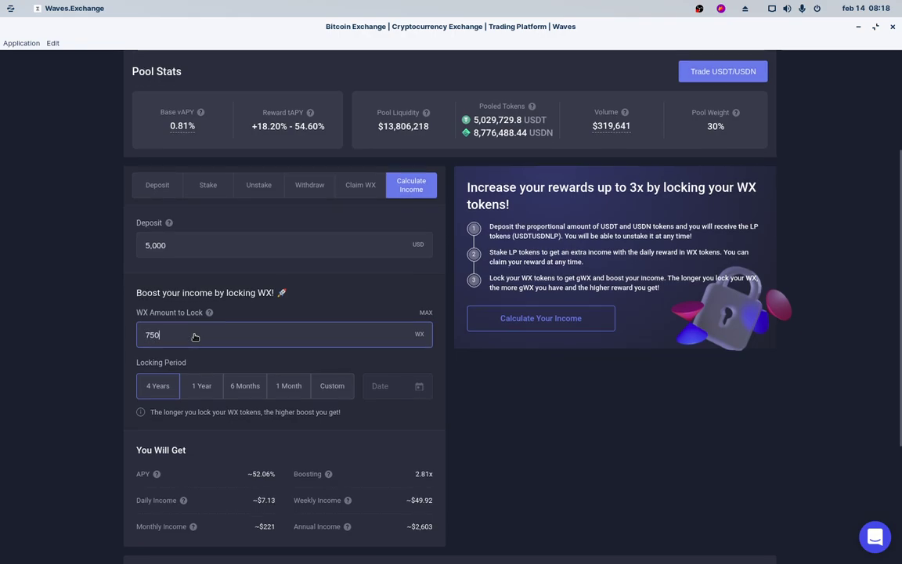
Compare the estimated APY and income for locking 750 WX over 4 years, 1 year and 1 month
scroll(195, 337, "down", 3)
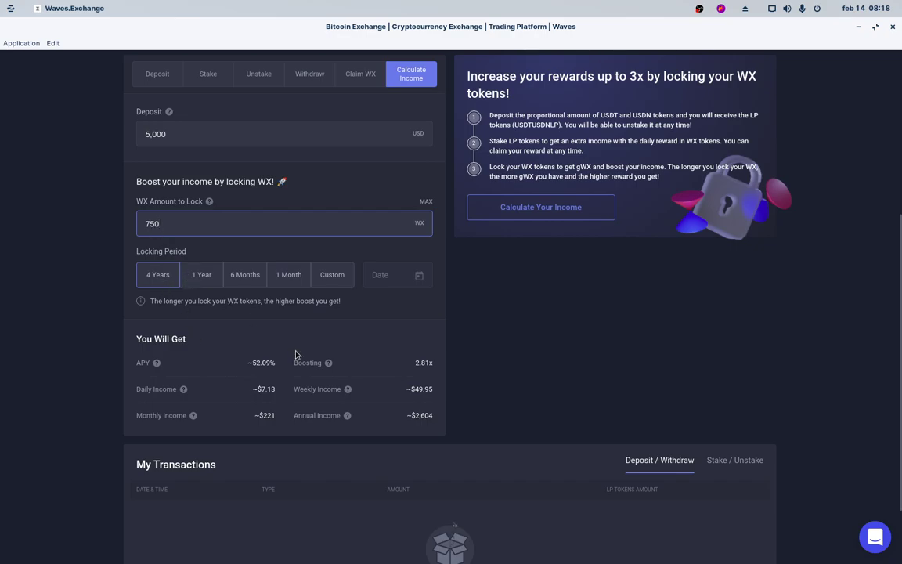
double_click(250, 364)
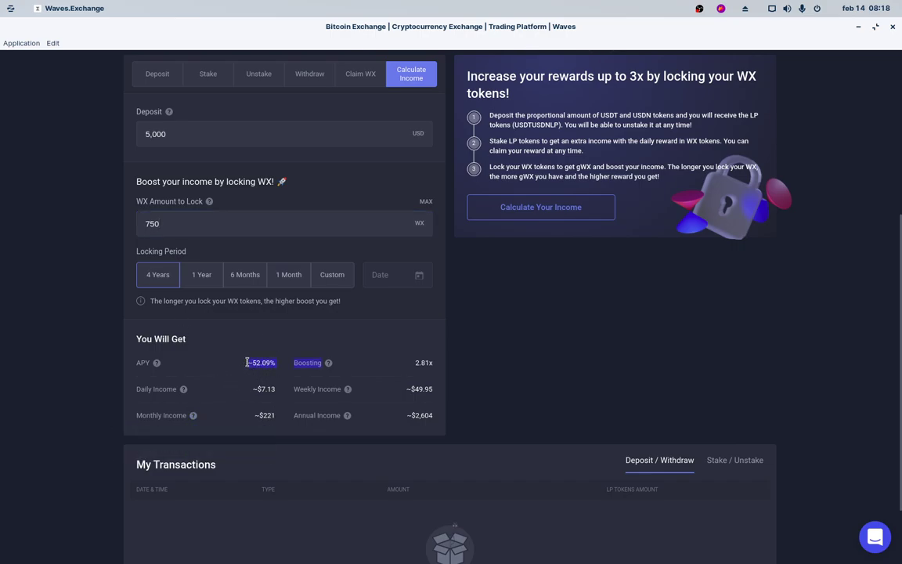
left_click(201, 275)
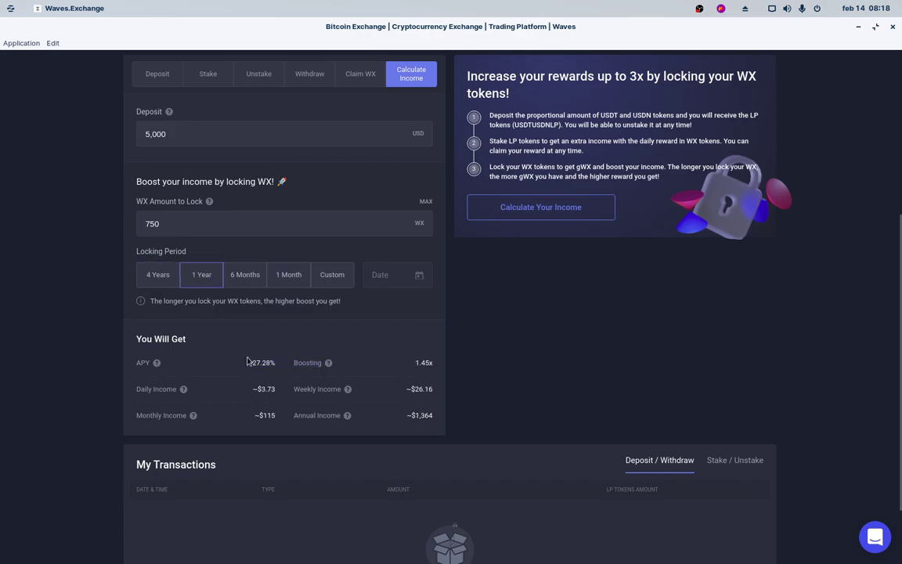
left_click(158, 281)
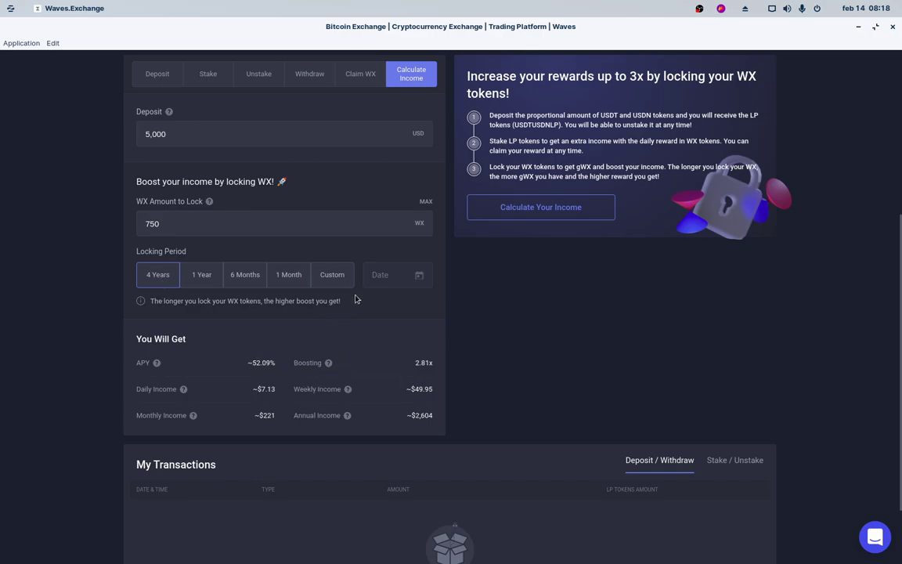
left_click(289, 279)
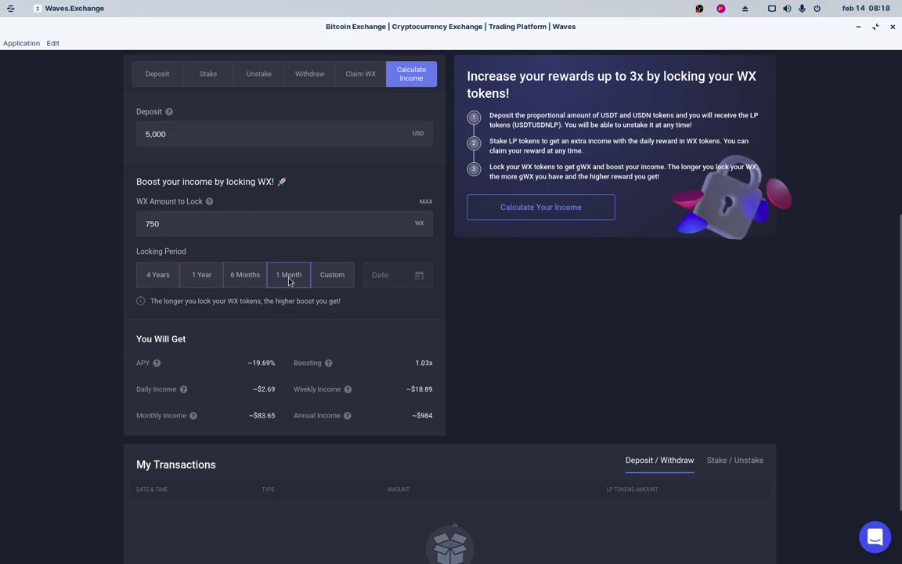
Set the WX amount to lock to 150 and compare the estimates for 6-month, 1-year and 4-year locking periods
left_click(188, 223)
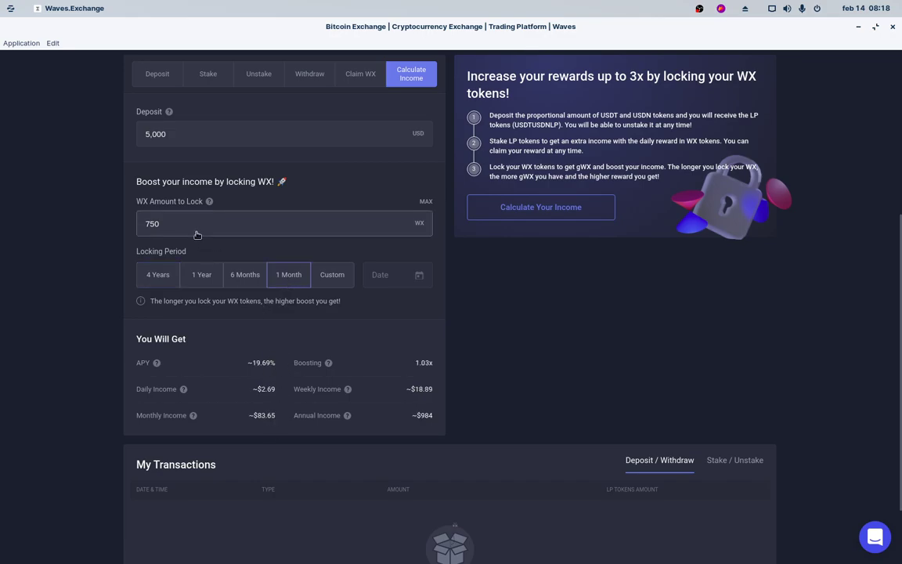
left_click_drag(187, 223, 131, 224)
key("BackSpace")
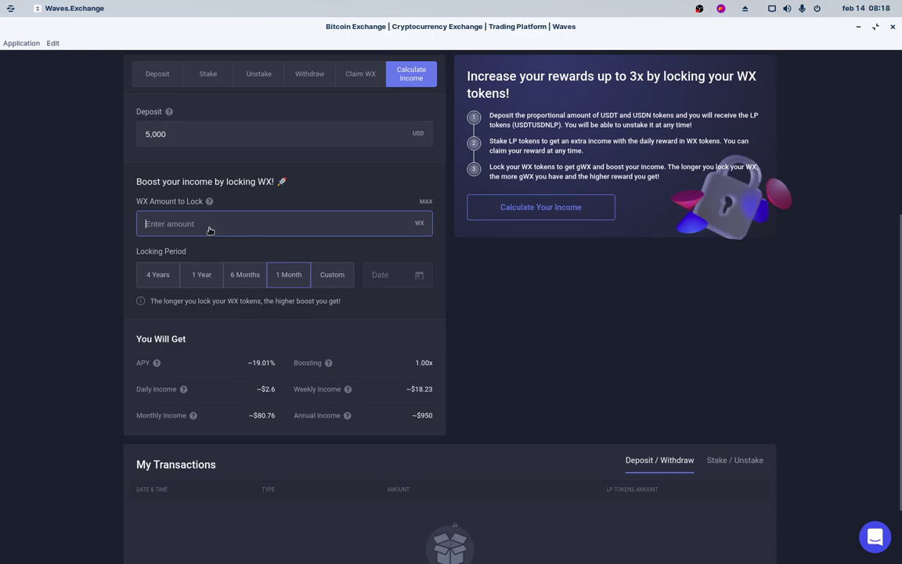
left_click(239, 278)
left_click(239, 277)
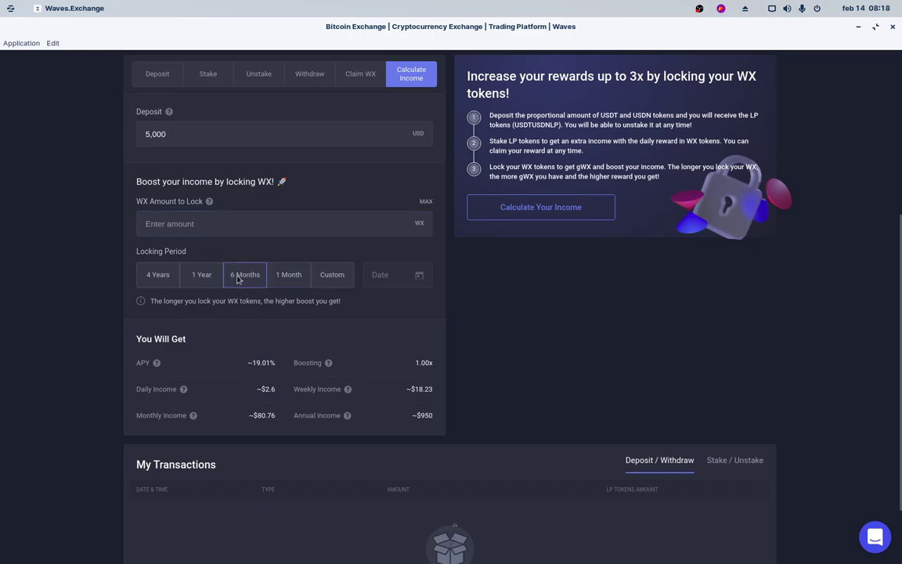
type("150")
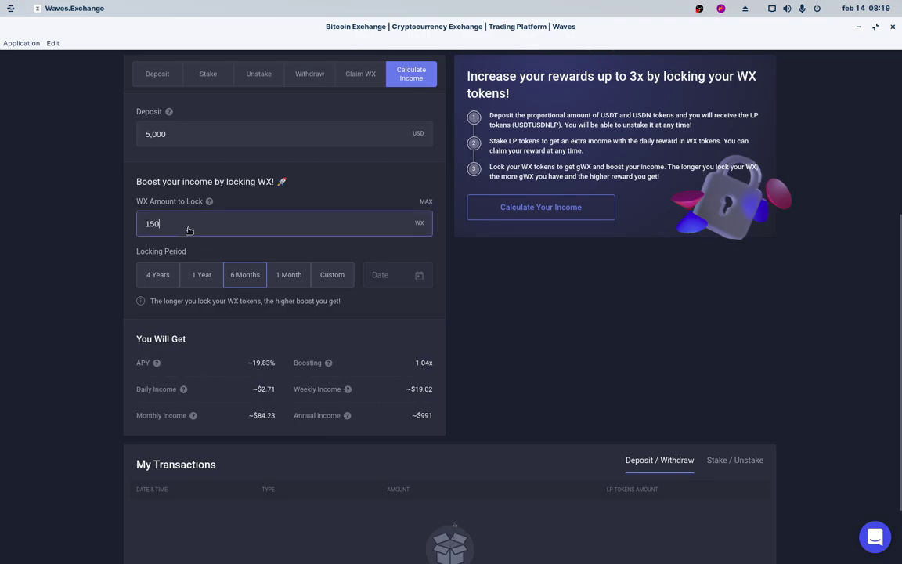
left_click(204, 277)
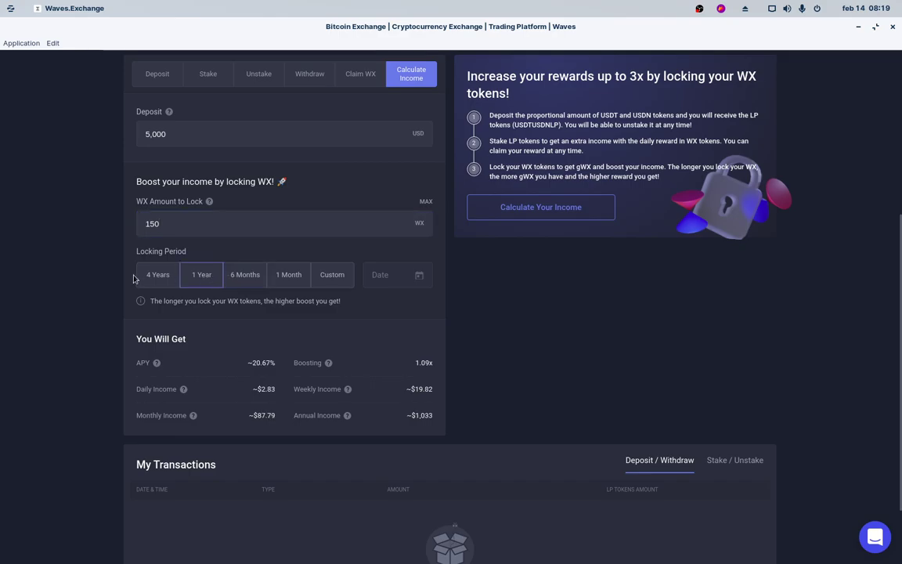
left_click(161, 277)
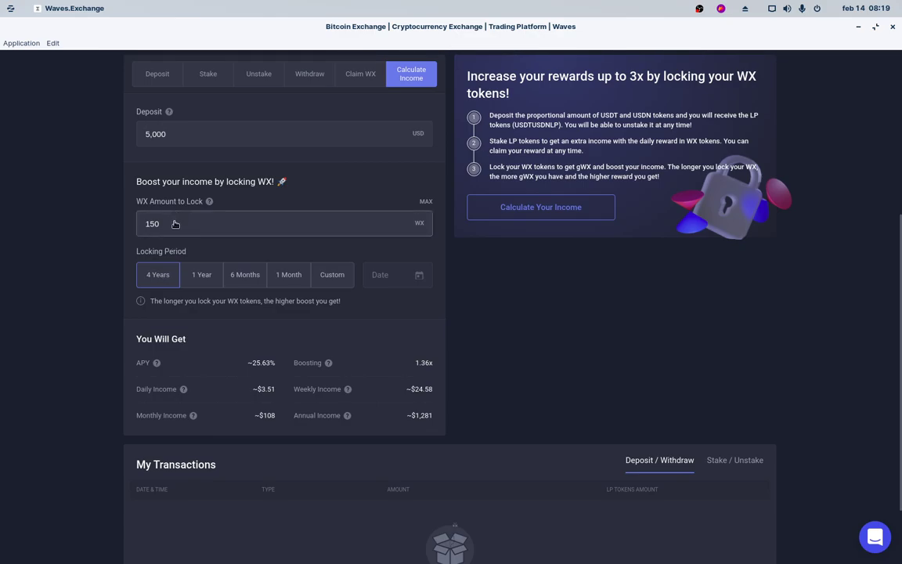
Set the WX amount to lock to 750, highlight the estimated APY and boosting value, and view the boosting explanation
left_click_drag(175, 223, 85, 231)
type("750")
left_click_drag(278, 362, 245, 367)
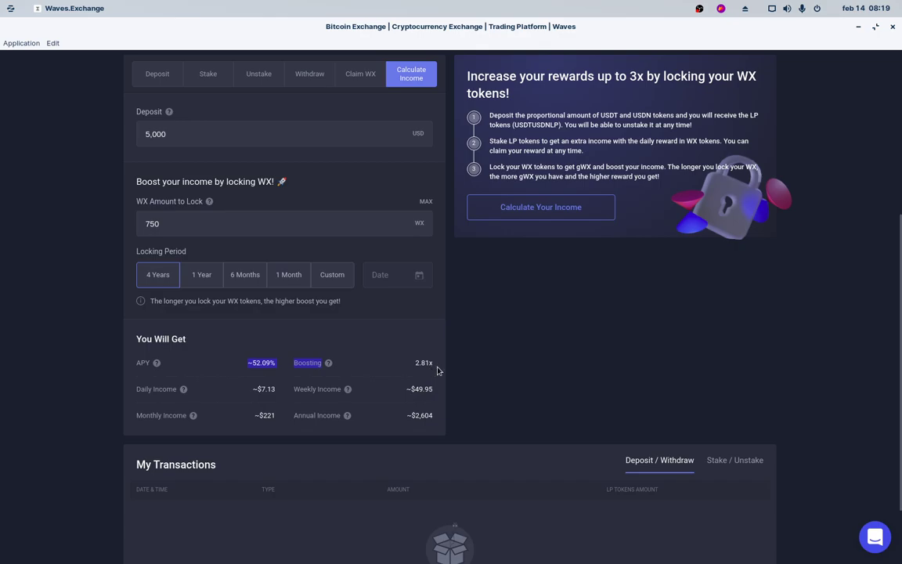
left_click_drag(435, 368, 413, 365)
mouse_move(329, 363)
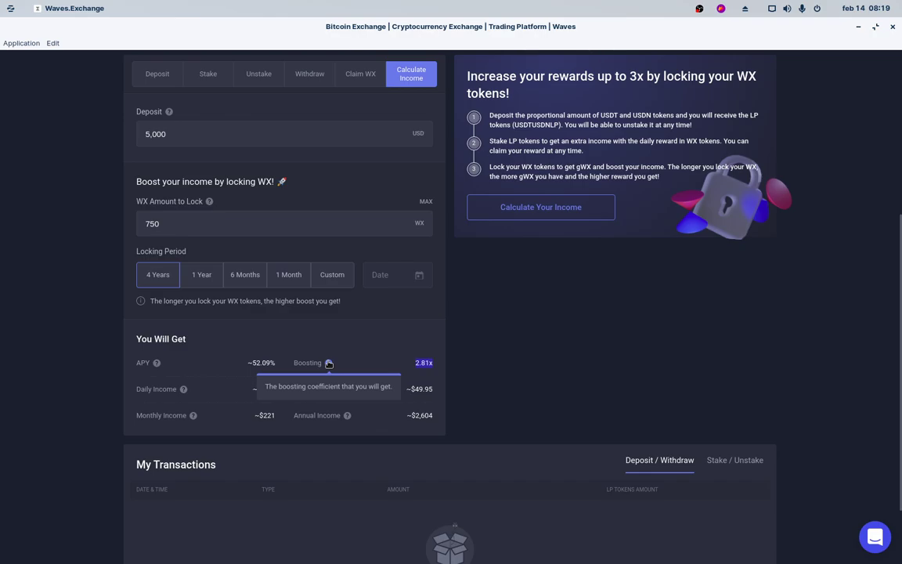
left_click(352, 346)
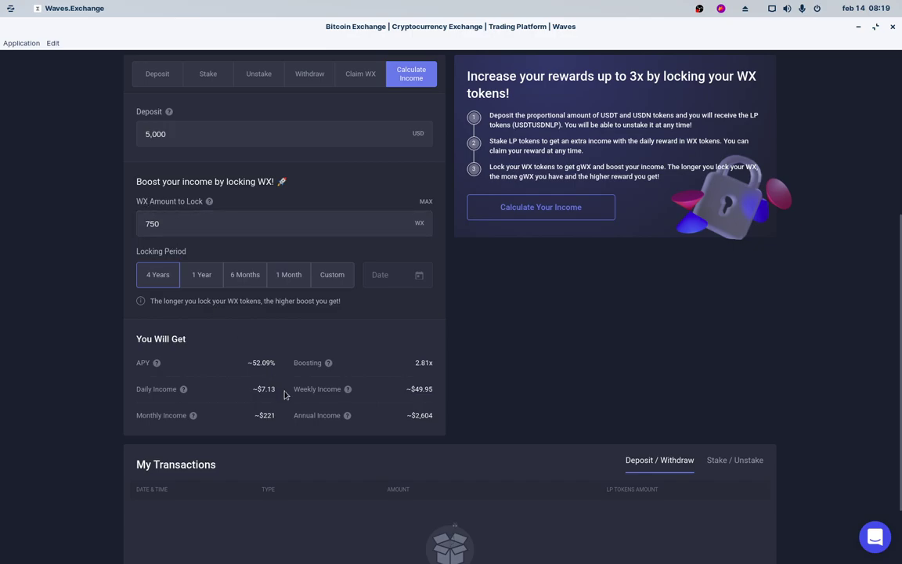
Highlight the estimated daily and monthly income and review the pool's transactions, stats and reward-boosting information
left_click_drag(285, 394, 249, 391)
left_click_drag(276, 422, 253, 416)
scroll(526, 340, "down", 2)
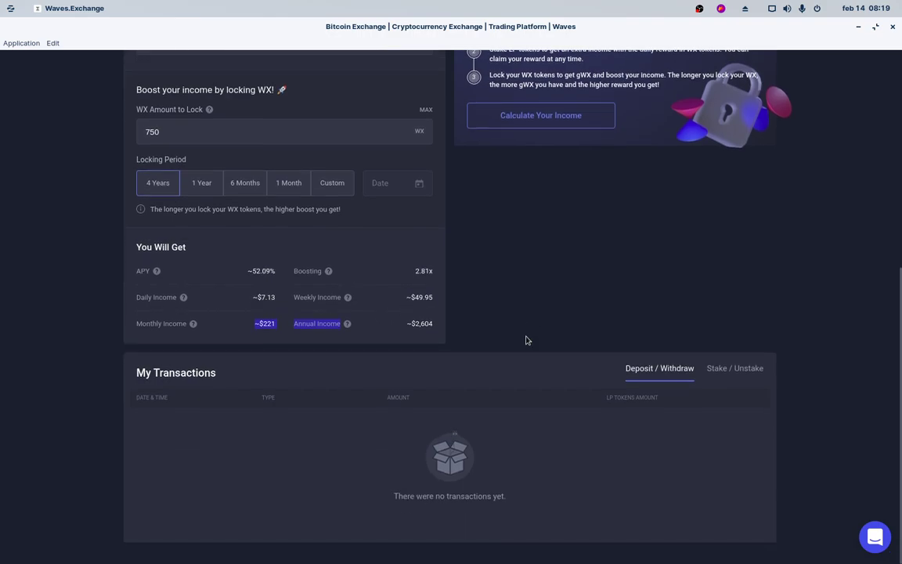
scroll(526, 340, "up", 5)
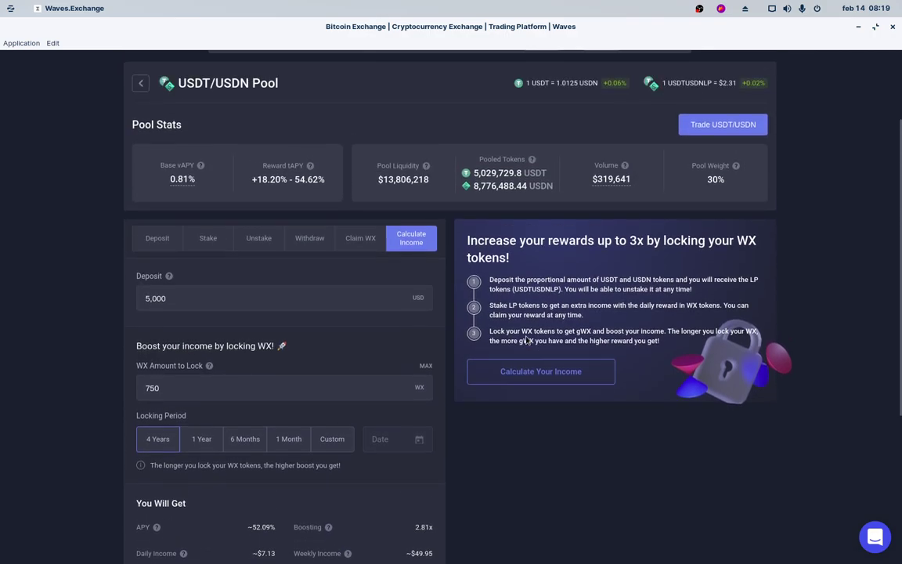
scroll(526, 339, "up", 2)
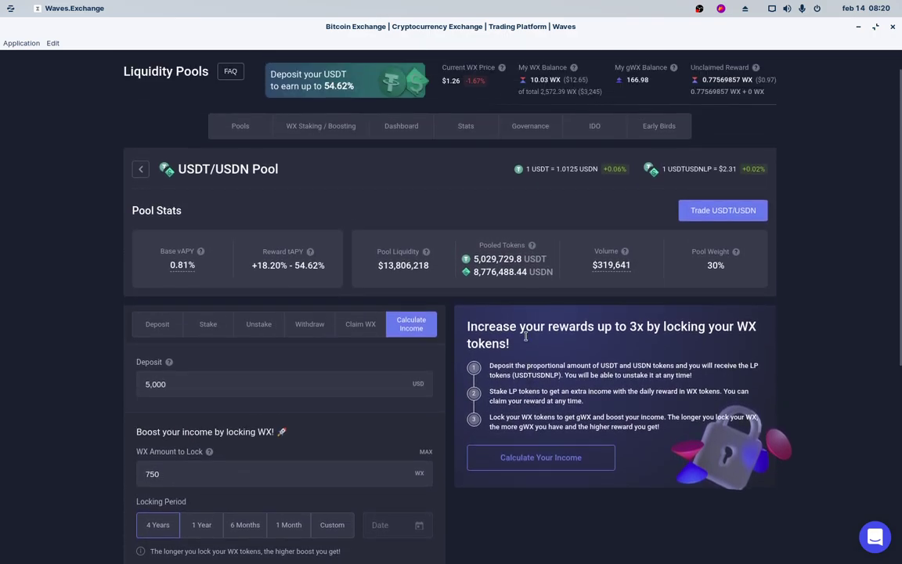
scroll(525, 336, "up", 1)
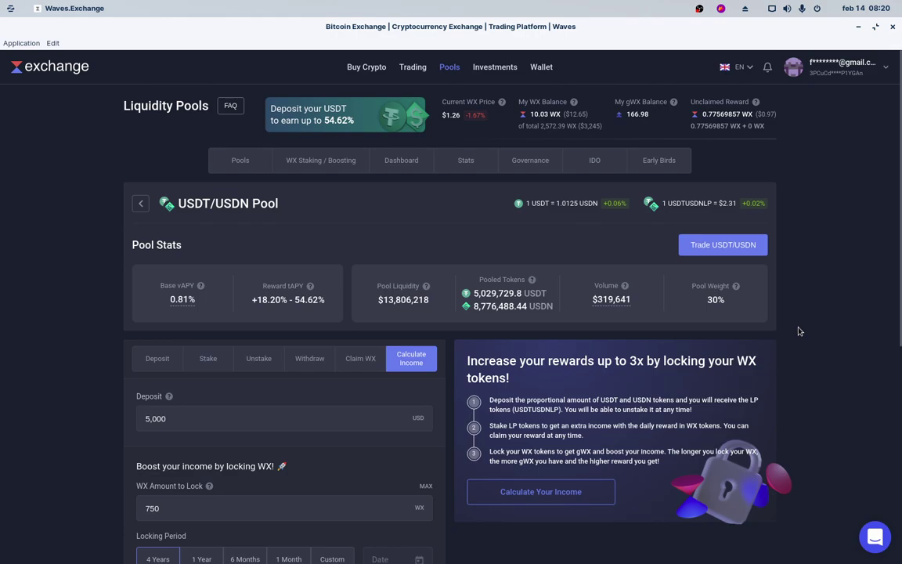
scroll(798, 331, "down", 2)
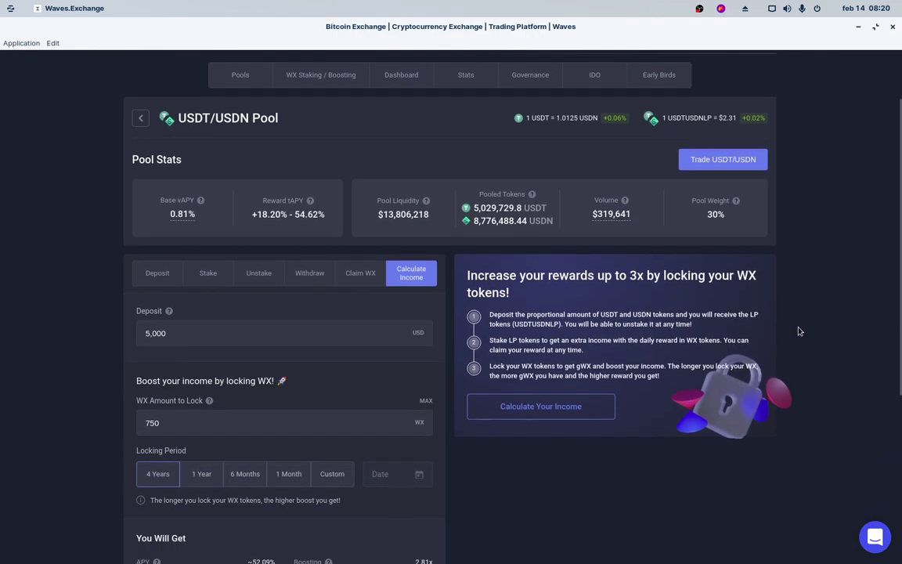
scroll(799, 331, "down", 1)
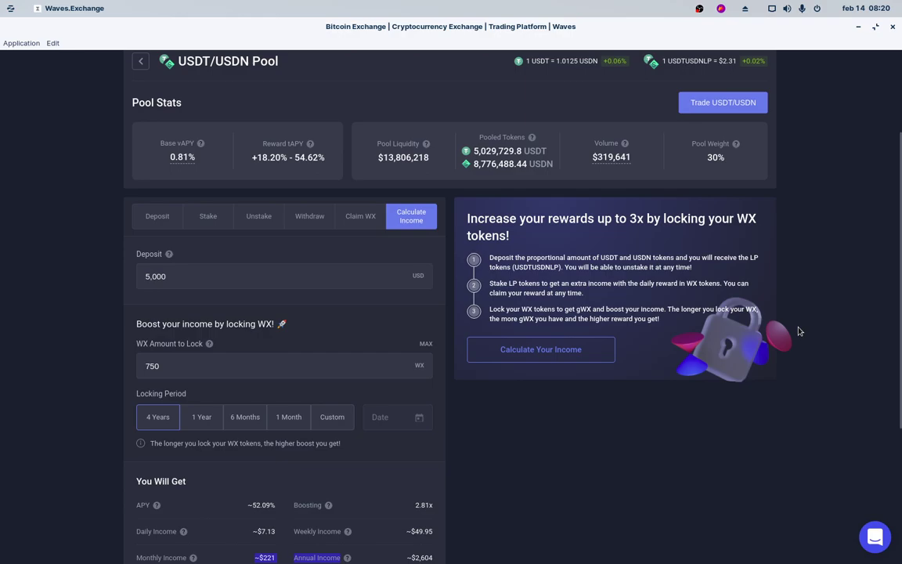
scroll(798, 331, "up", 1)
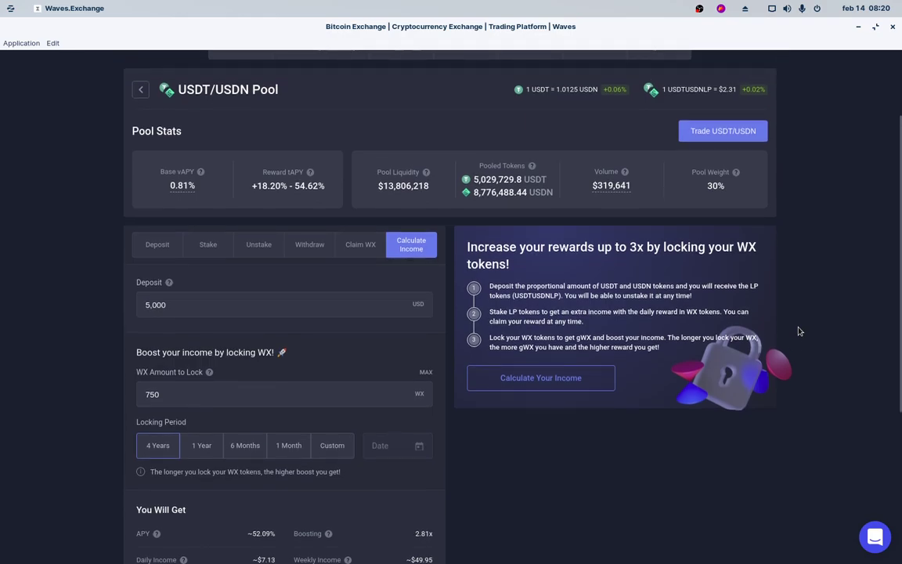
Switch to the stablecoin APY spreadsheet in Google Sheets, bring up the mirrored phone in scrcpy and go to its home screen
key("alt+Tab")
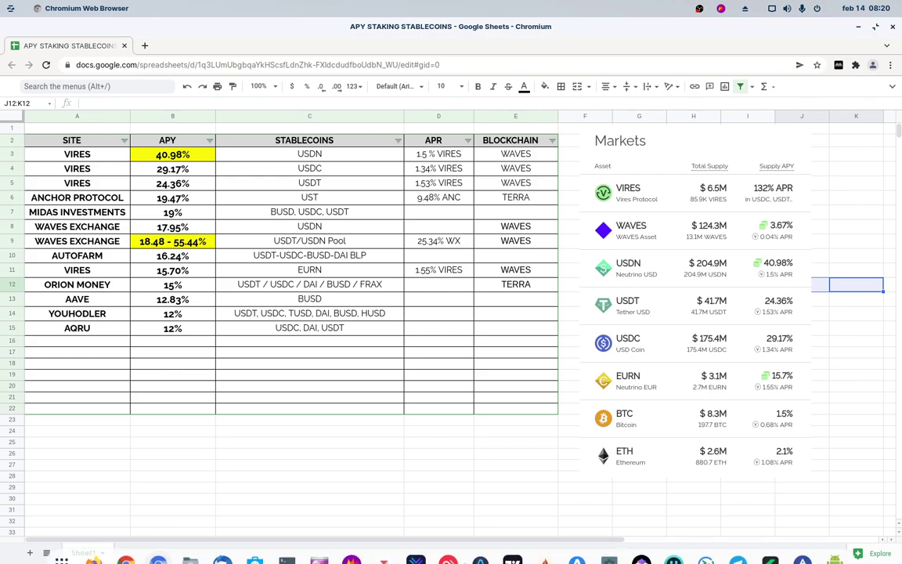
mouse_move(480, 557)
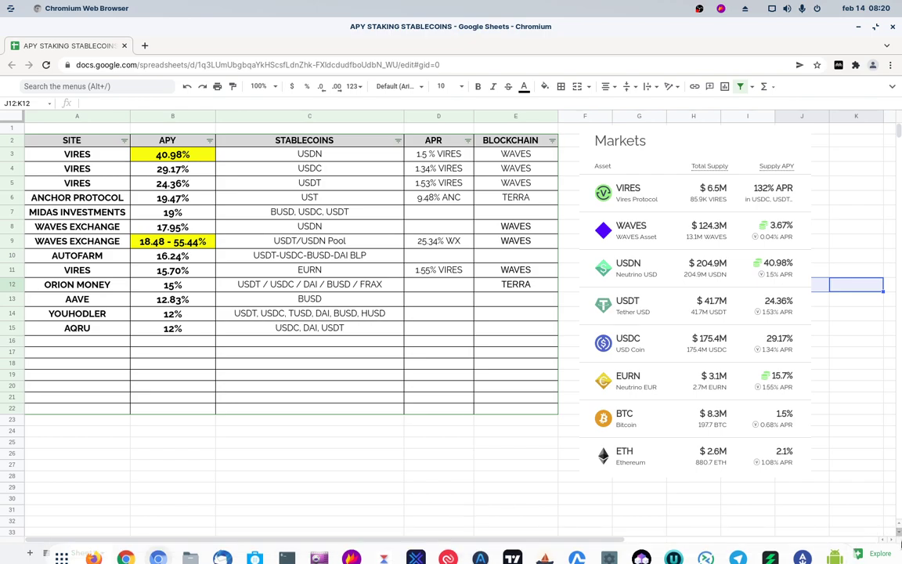
left_click(829, 544)
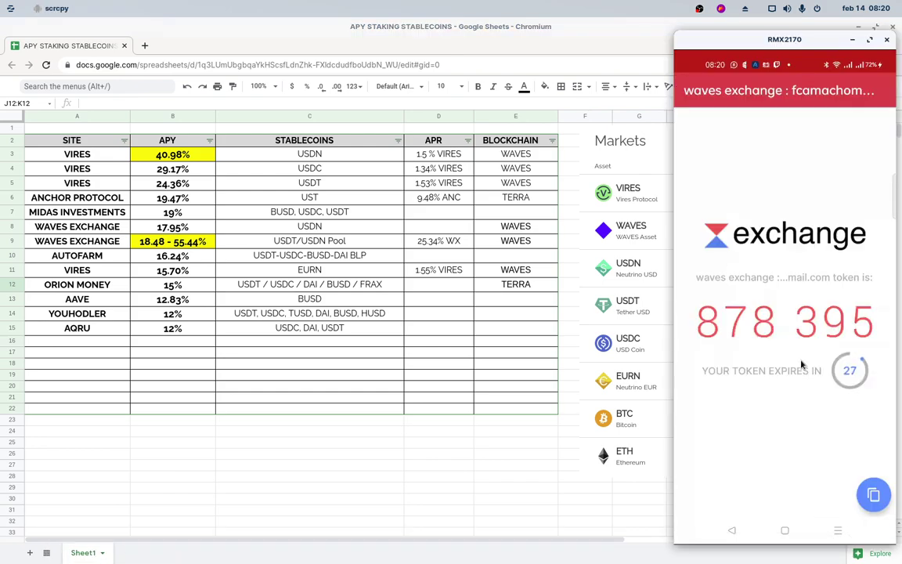
left_click(784, 531)
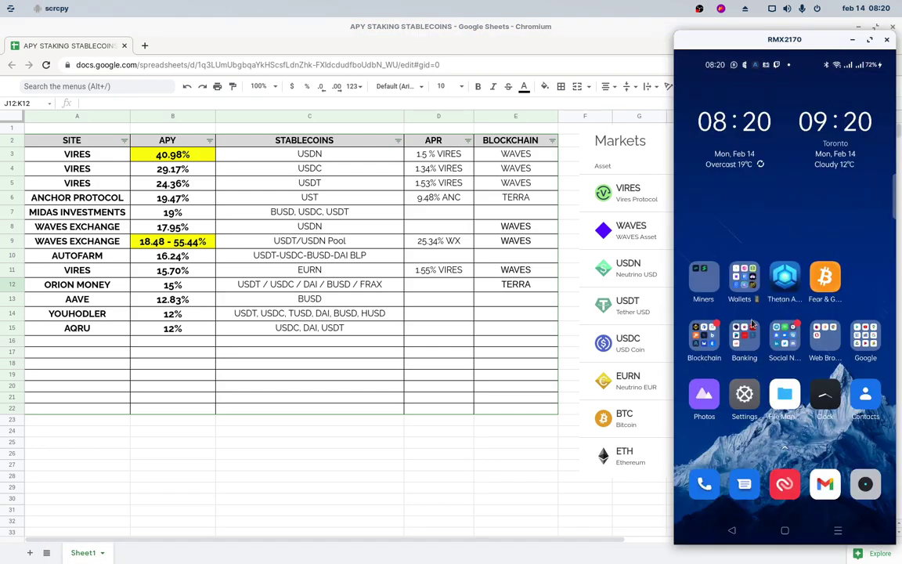
Open the Blockchain app folder on the mirrored phone and browse through its pages of crypto apps
left_click(721, 347)
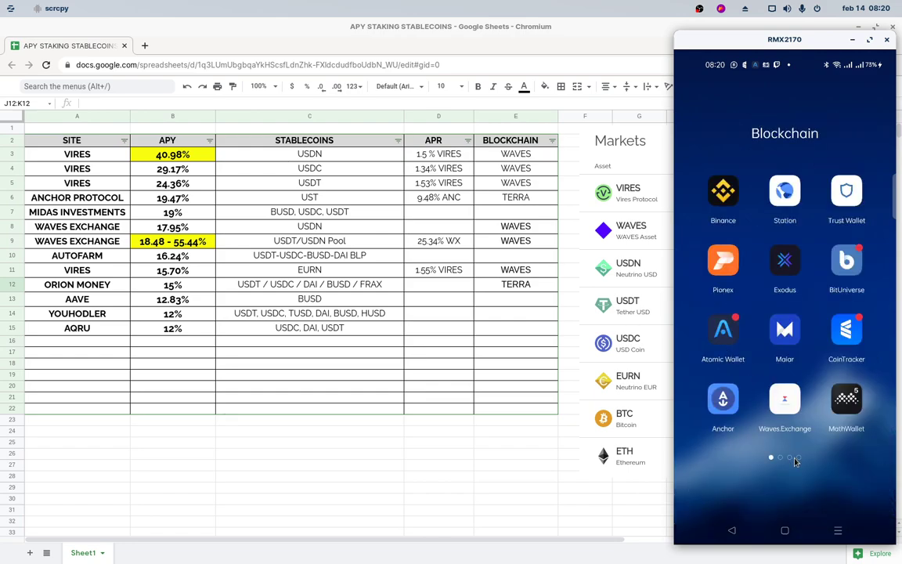
left_click_drag(760, 288, 656, 297)
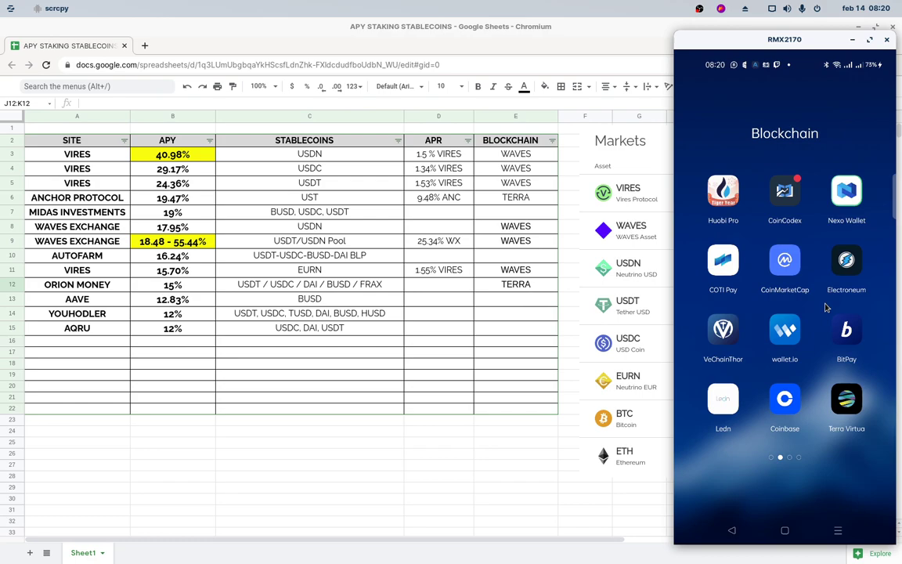
left_click_drag(824, 307, 685, 305)
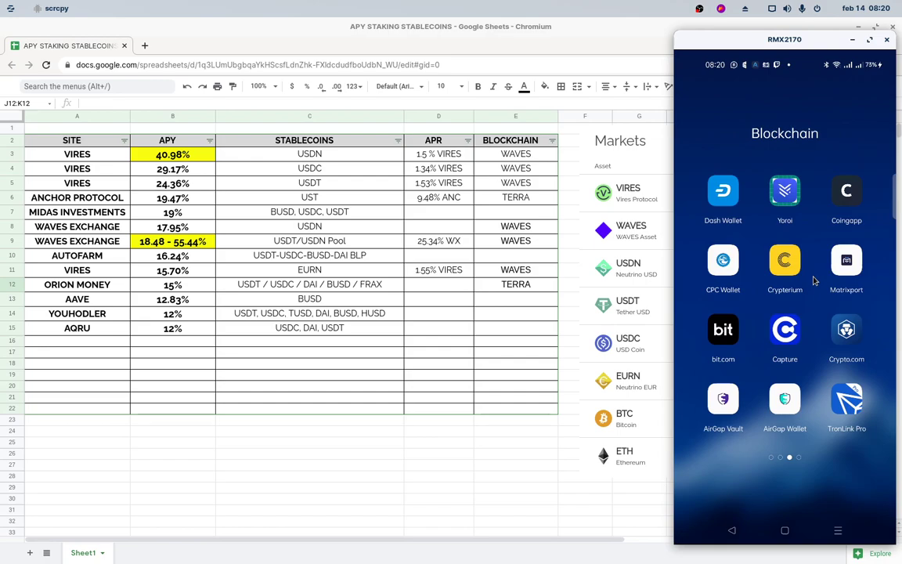
mouse_move(845, 312)
left_mouse_down()
mouse_move(718, 305)
mouse_move(831, 299)
mouse_move(809, 311)
mouse_move(831, 311)
left_mouse_up()
mouse_move(824, 303)
left_mouse_down()
mouse_move(740, 306)
mouse_move(789, 291)
mouse_move(840, 309)
left_mouse_up()
Switch back to the Google Sheets spreadsheet and shift the Markets picture slightly away from the APY table
left_click(307, 376)
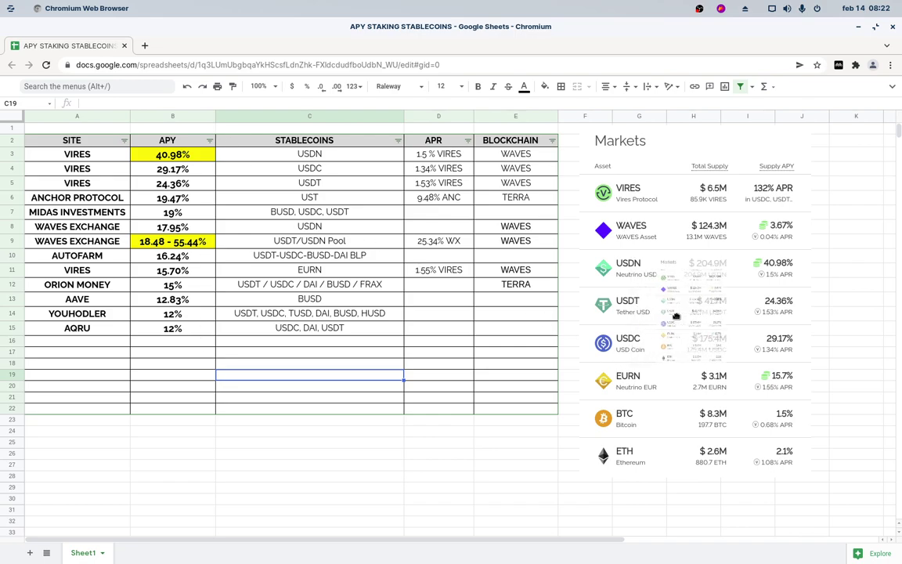
left_click(675, 318)
left_click_drag(675, 318, 692, 317)
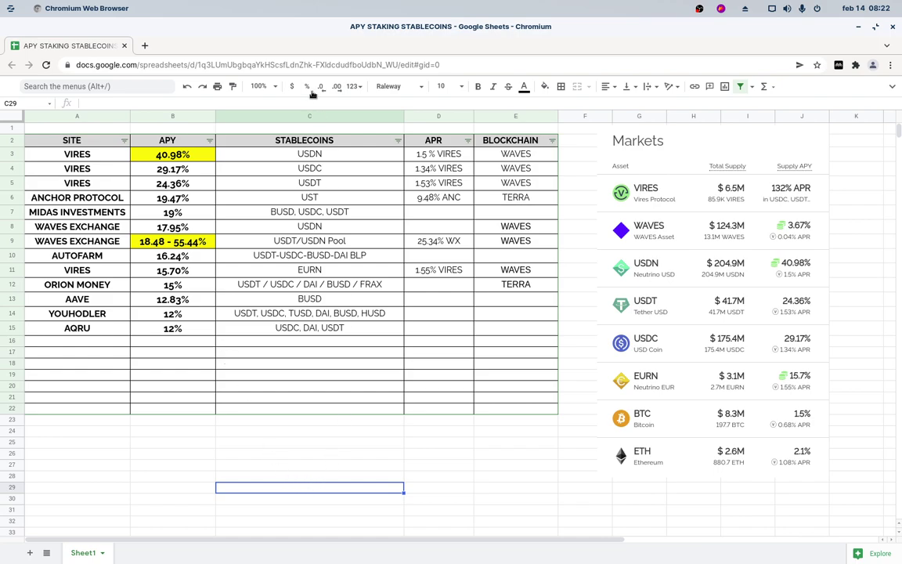
left_click(319, 159)
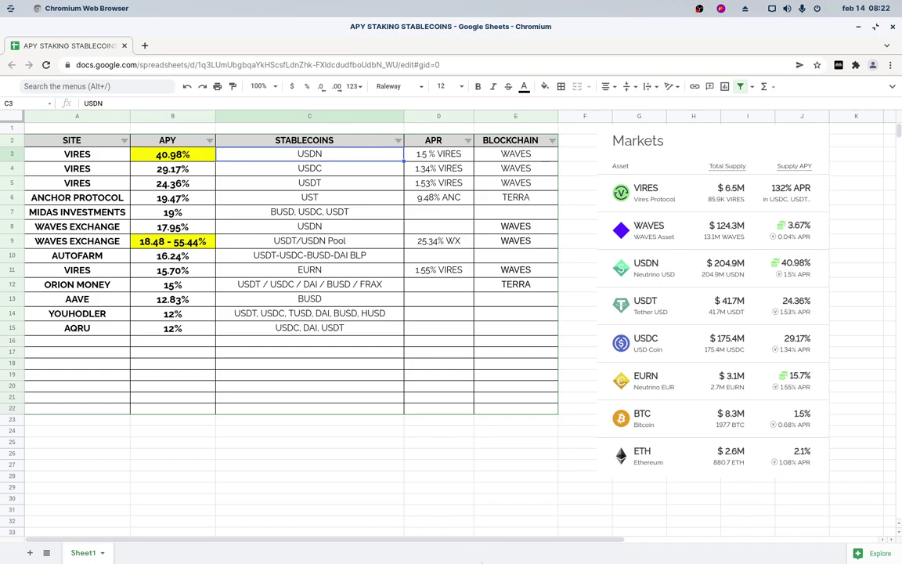
mouse_move(489, 561)
left_click(278, 445)
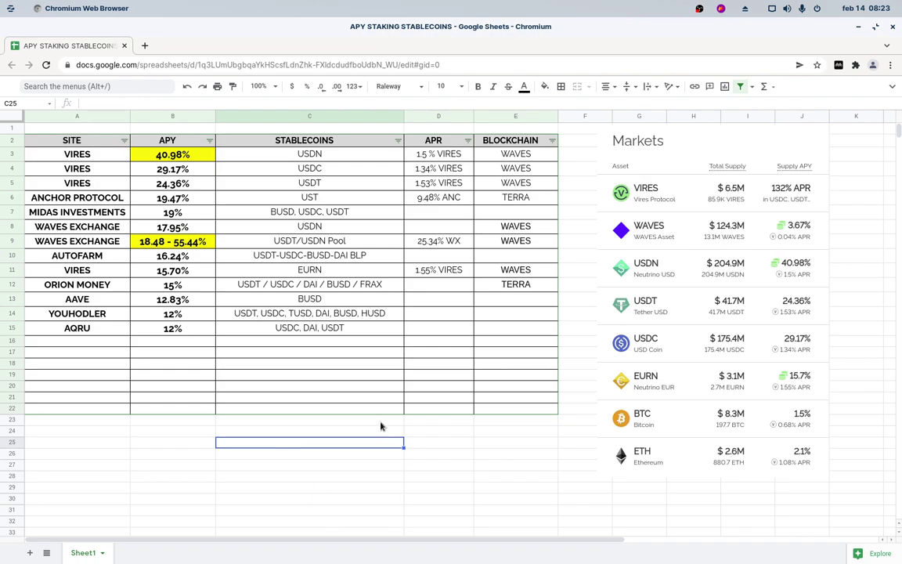
left_click(316, 433)
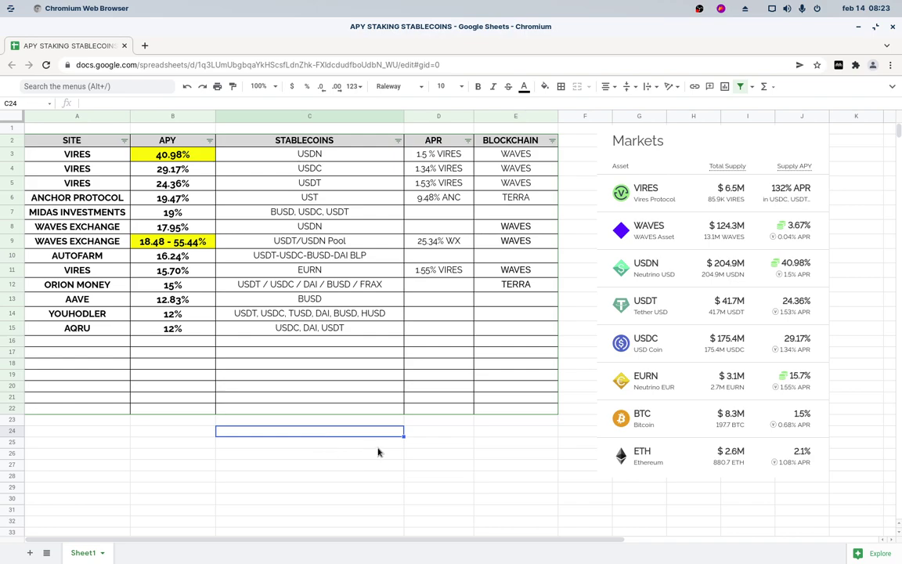
left_click(379, 446)
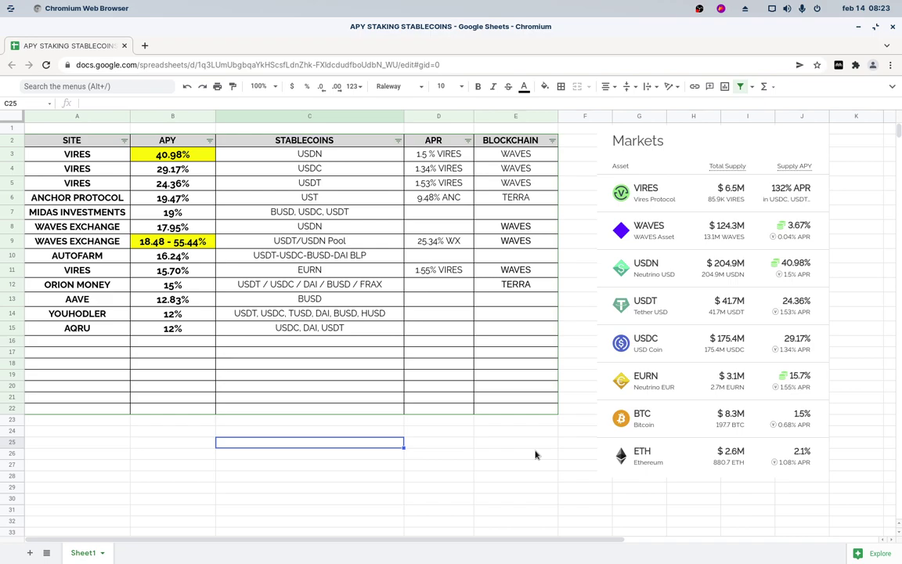
Switch to the mirrored phone in scrcpy and open the email sign-up form in the Waves.Exchange mobile app
mouse_move(505, 548)
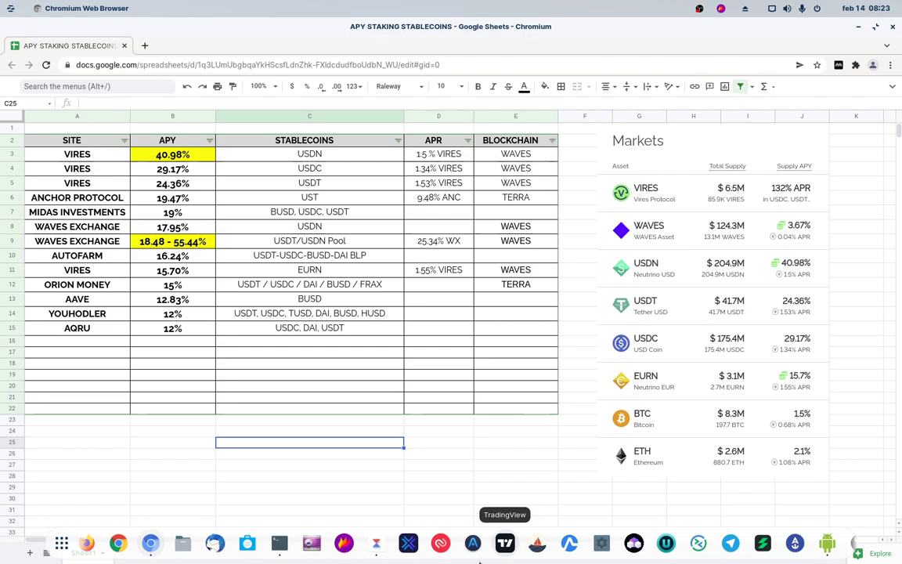
key("super")
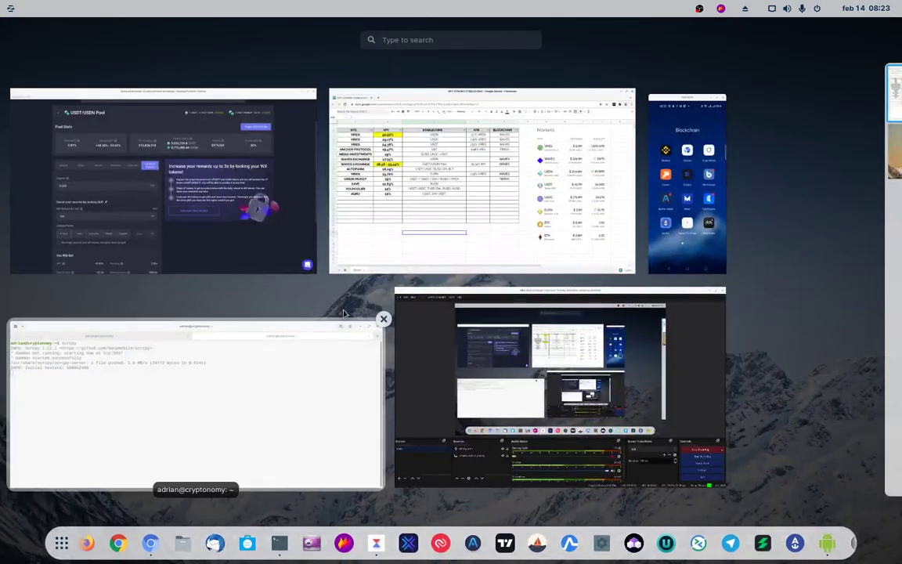
left_click(704, 223)
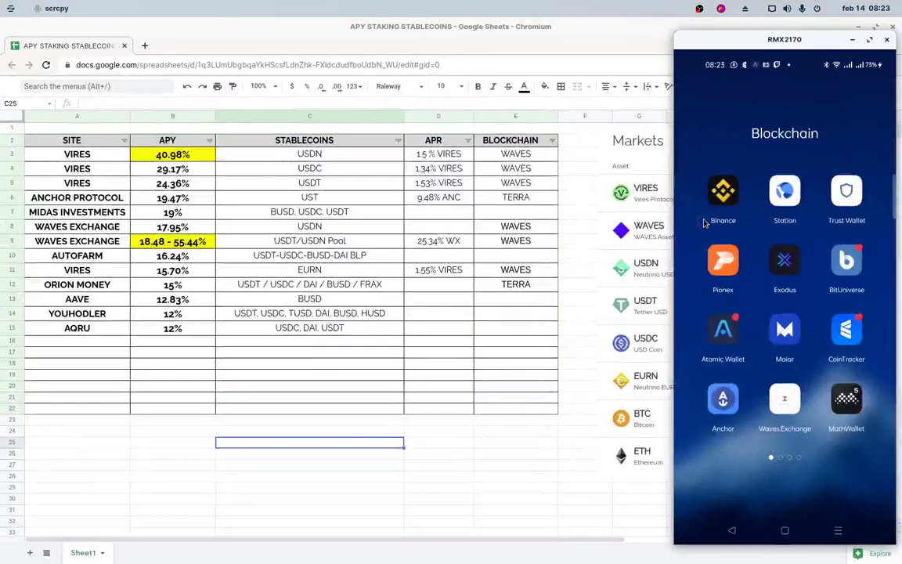
left_click(783, 407)
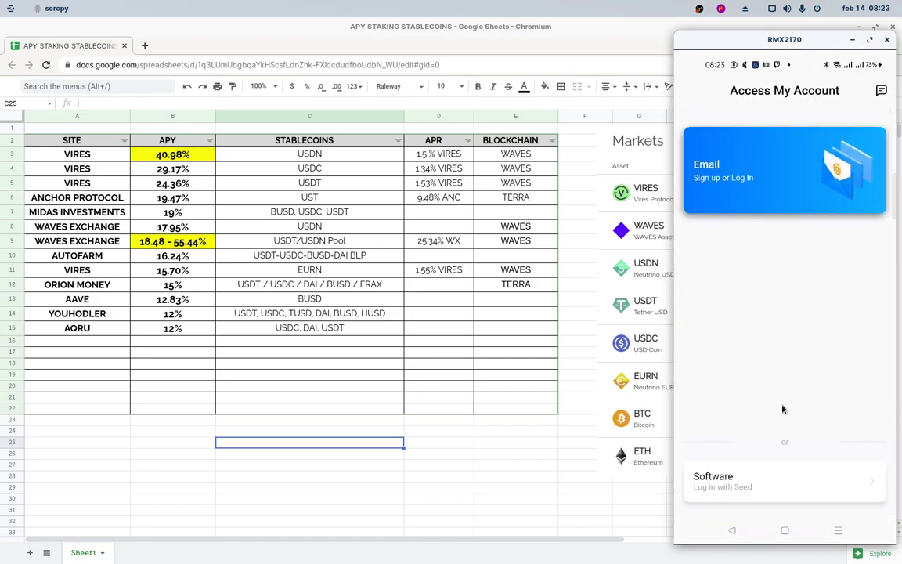
left_click(744, 174)
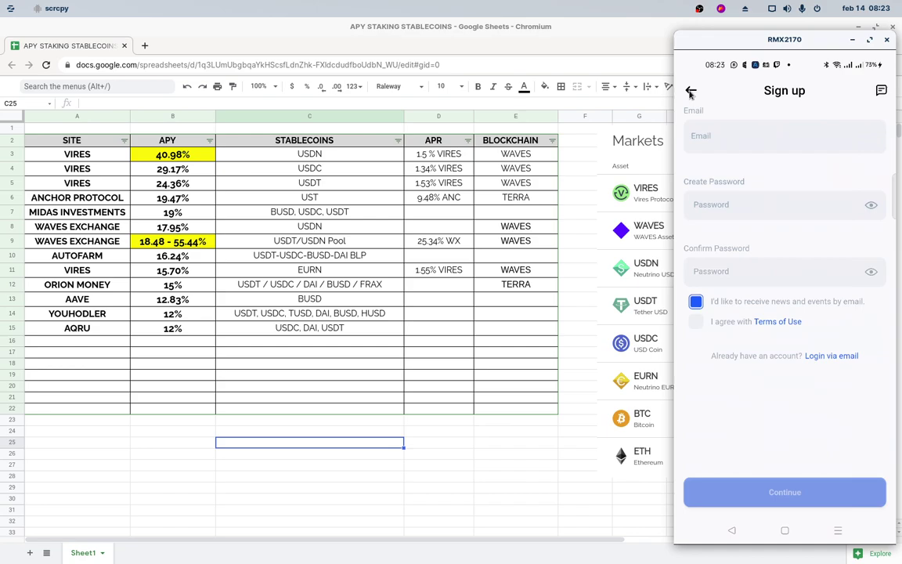
Switch to the Waves.Exchange desktop app and review the USDT/USDN pool's stats, income estimate and transactions
key("alt+Tab")
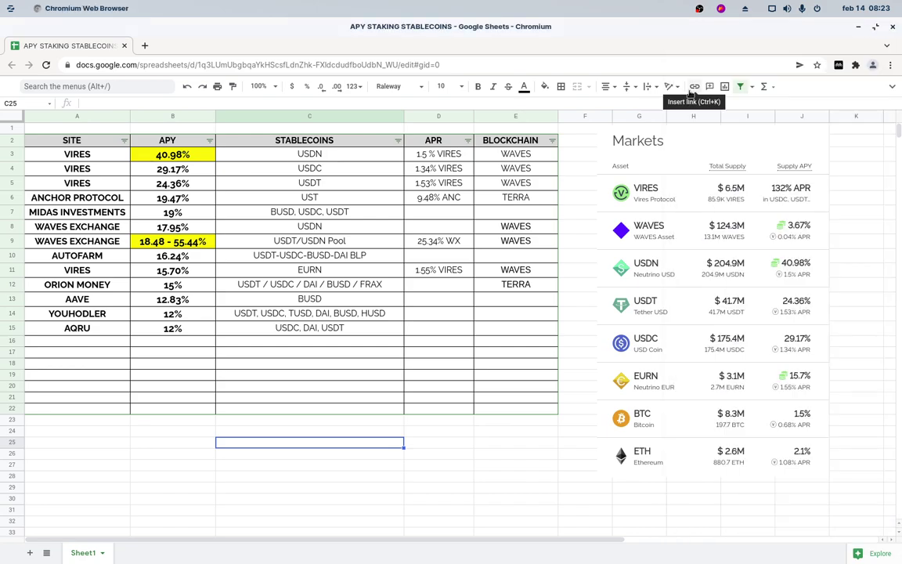
key("super")
left_click(243, 238)
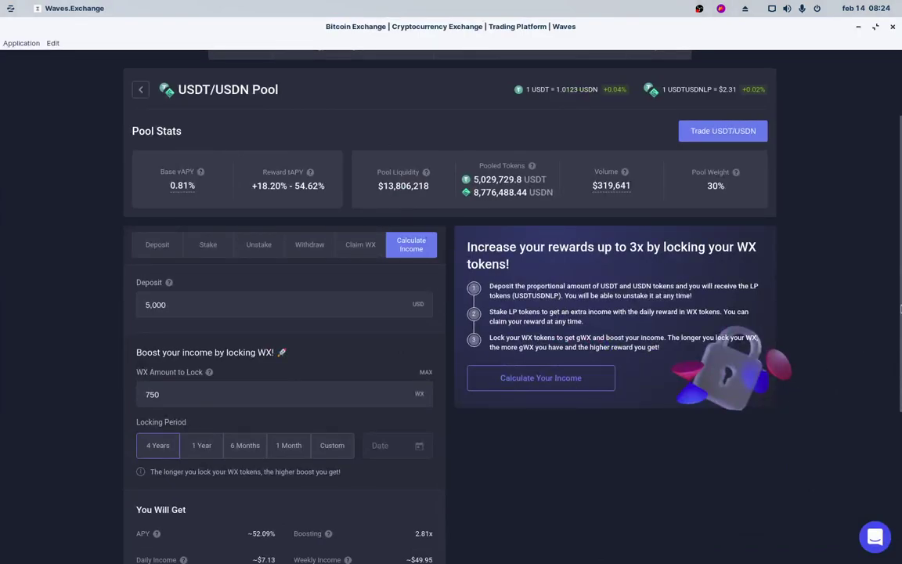
scroll(858, 305, "up", 3)
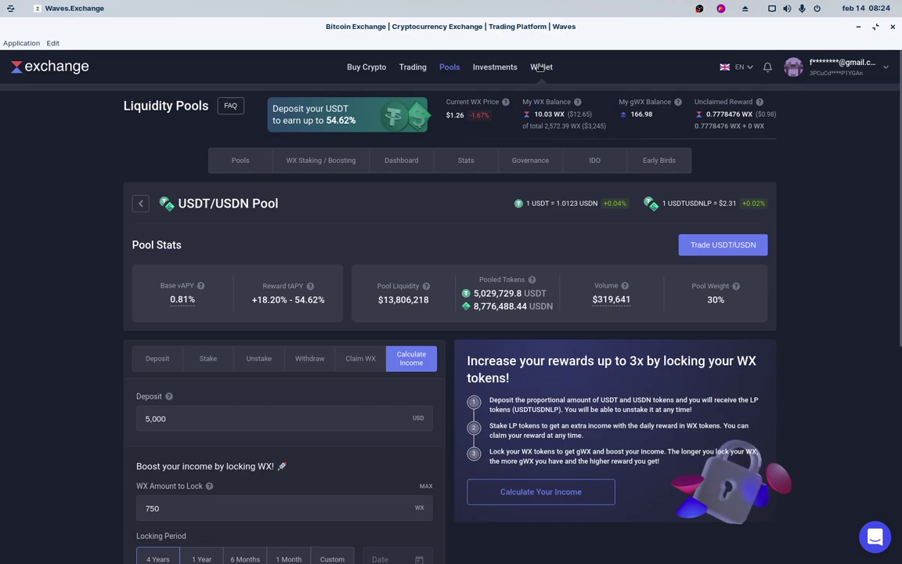
scroll(800, 281, "down", 5)
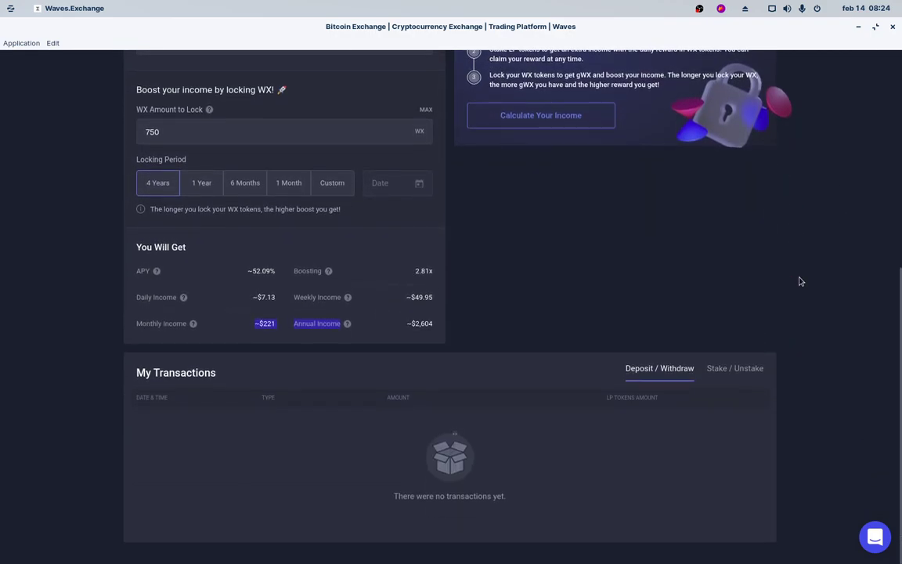
scroll(800, 281, "up", 5)
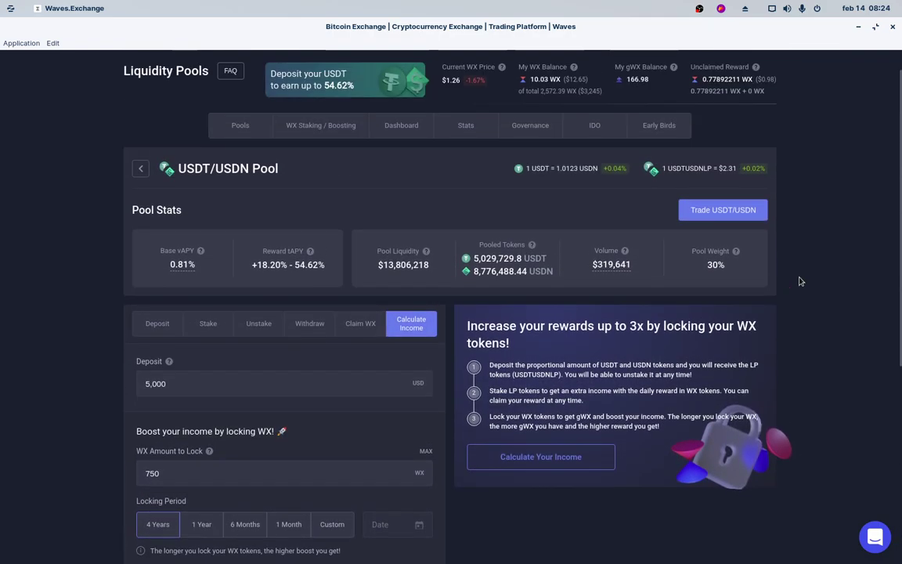